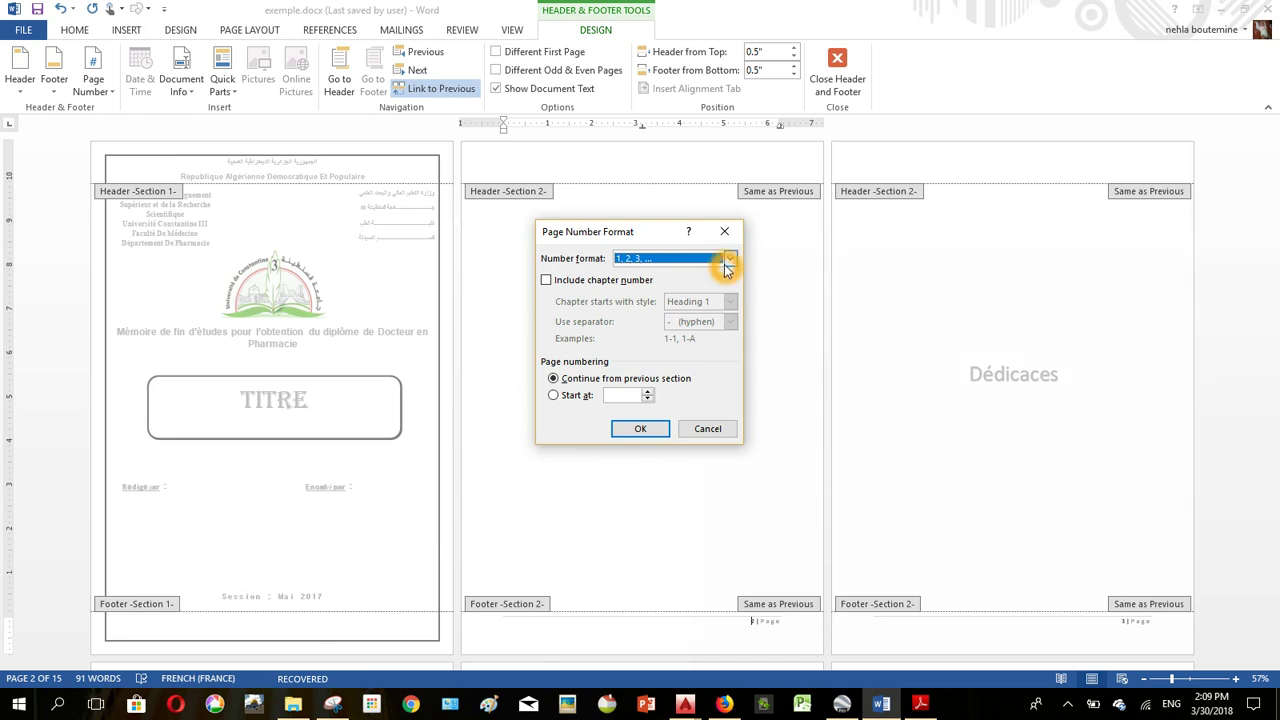
Set the page number format of section 2 to uppercase Roman numerals (I, II, III, ...).
click(729, 261)
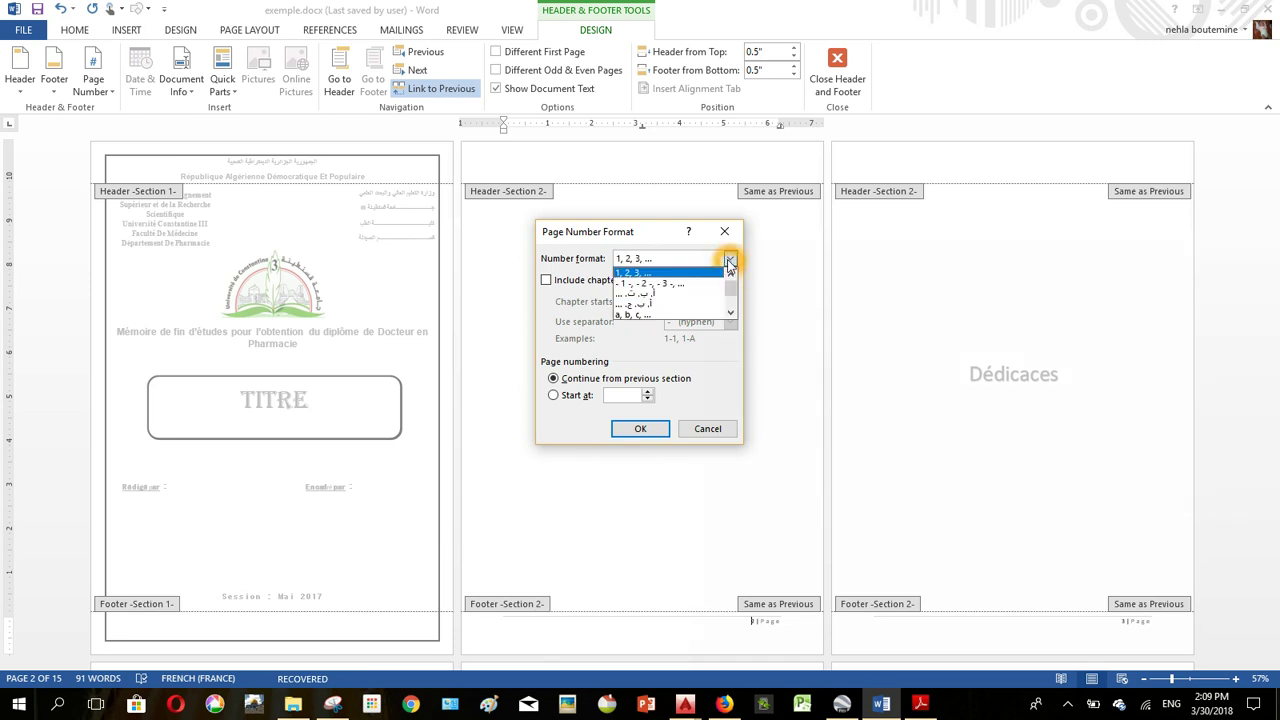
scroll(731, 290, down, 1)
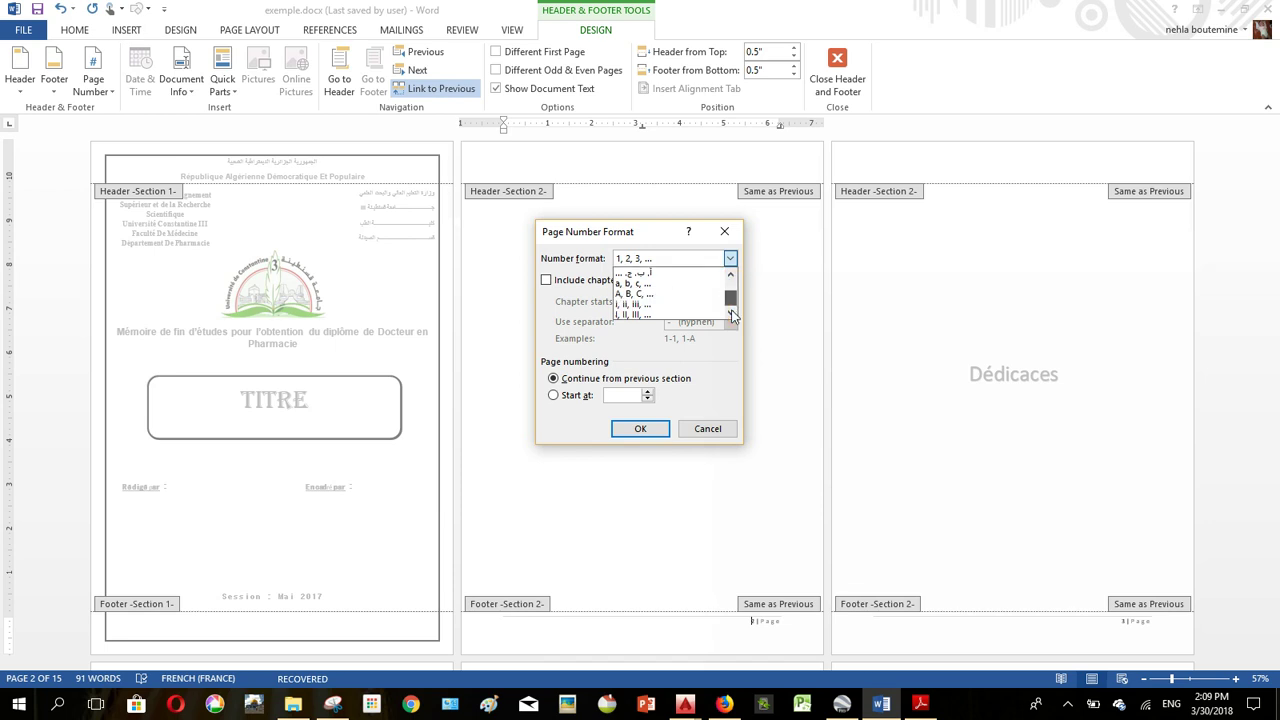
click(639, 318)
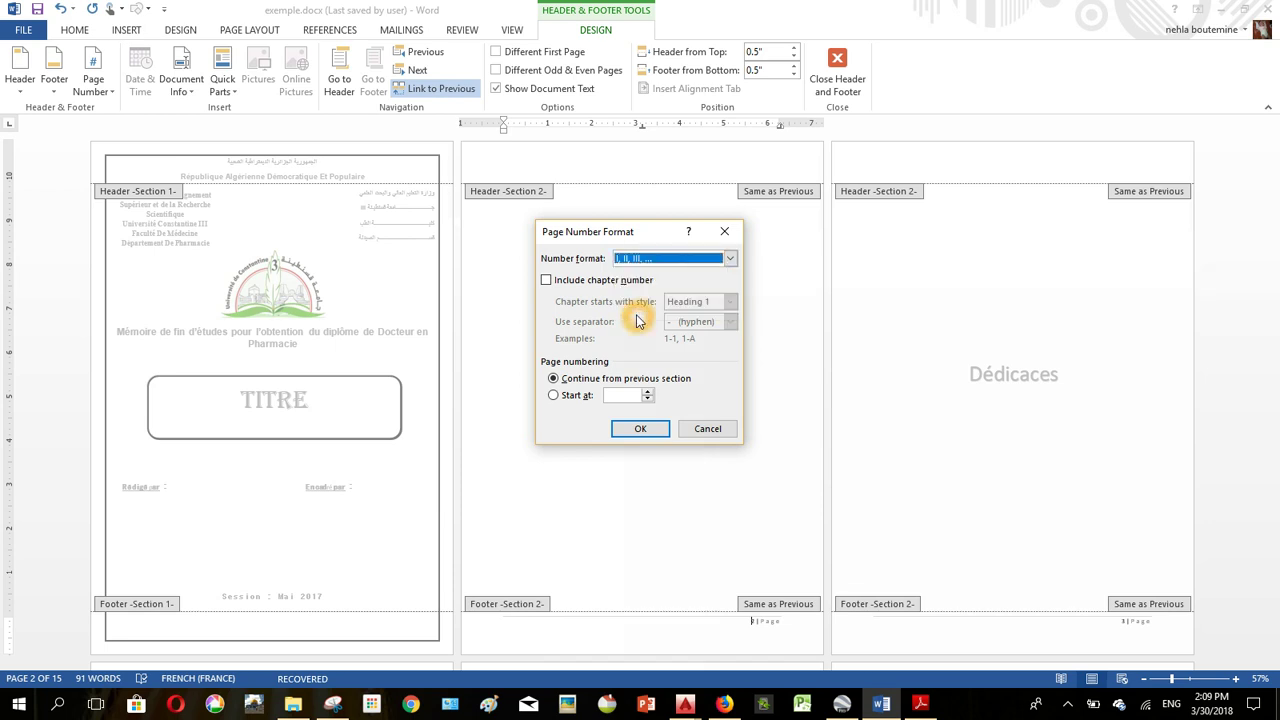
key(Return)
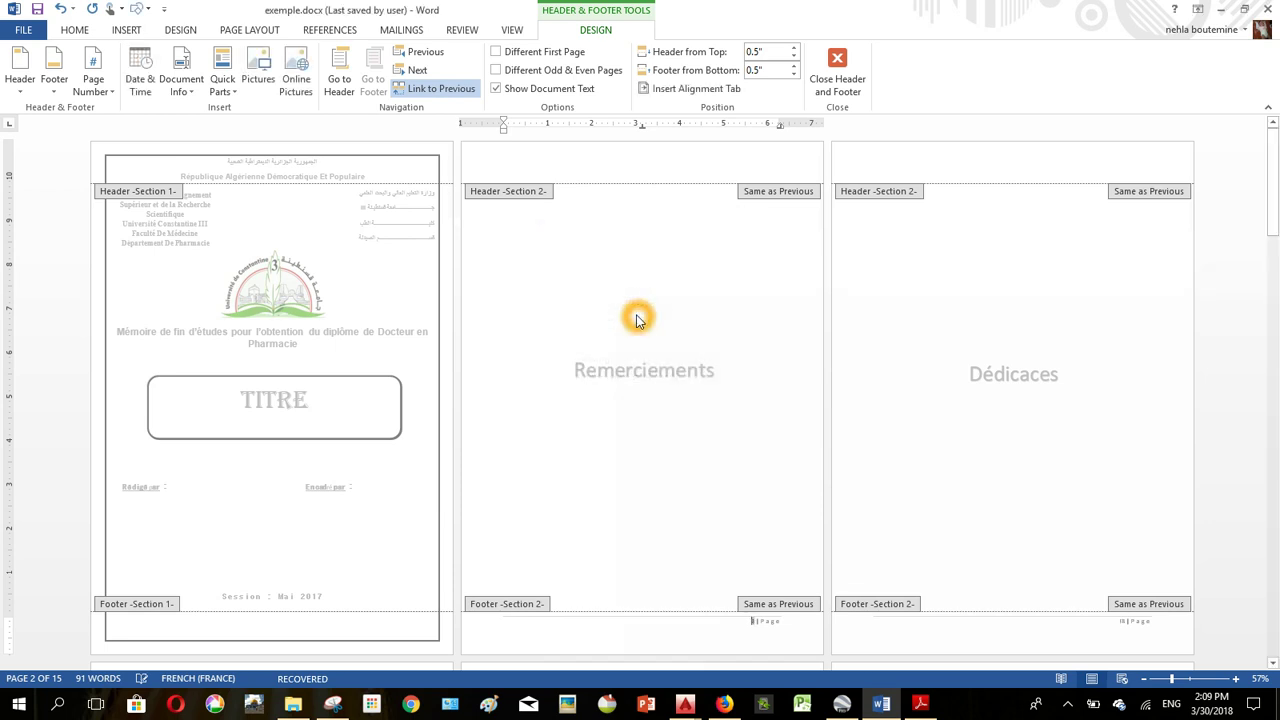
Restart the page numbering of section 2 at I, beginning on the Remerciements page.
click(750, 638)
middle_click(1026, 620)
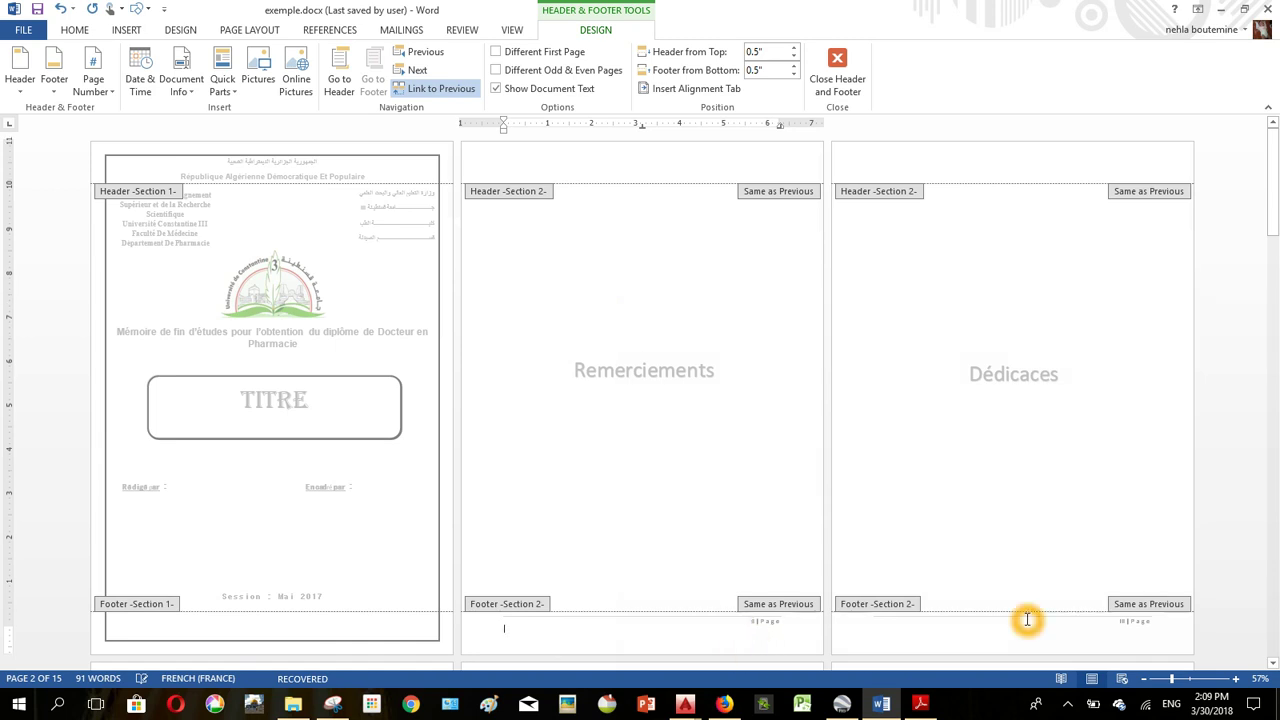
scroll(1026, 620, down, 10)
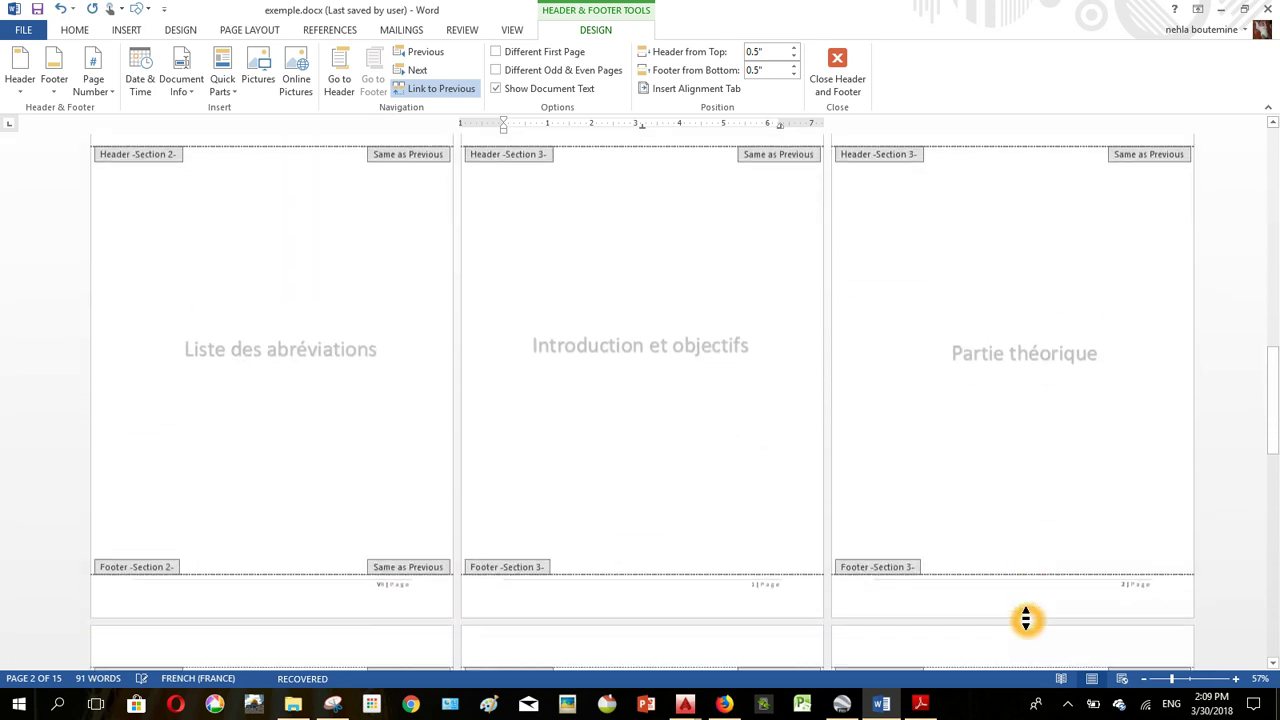
middle_click(750, 549)
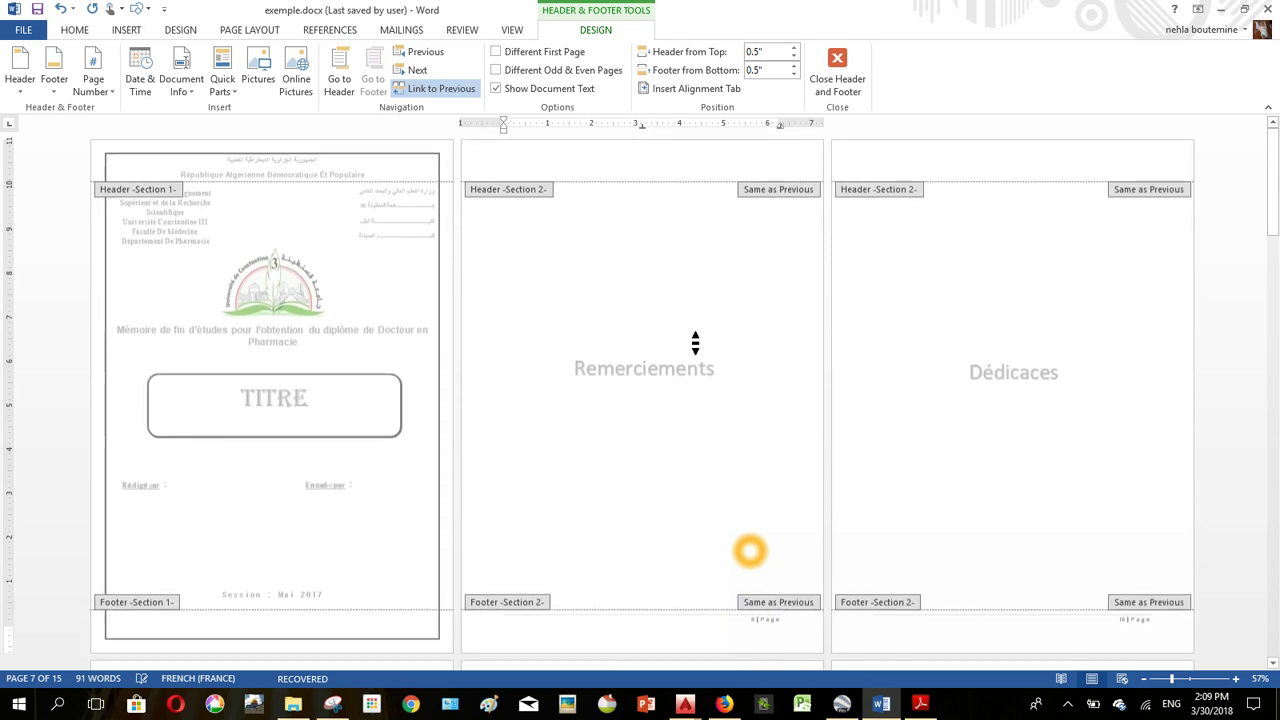
middle_click(697, 348)
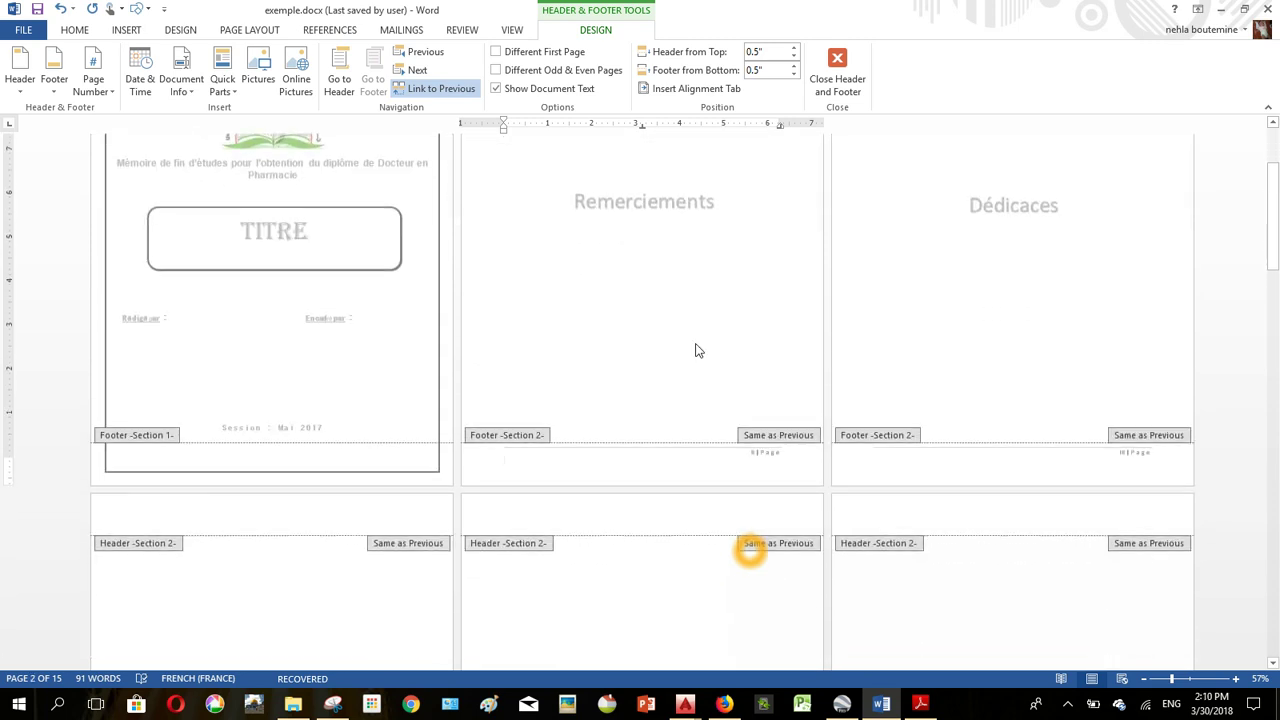
click(750, 456)
click(296, 186)
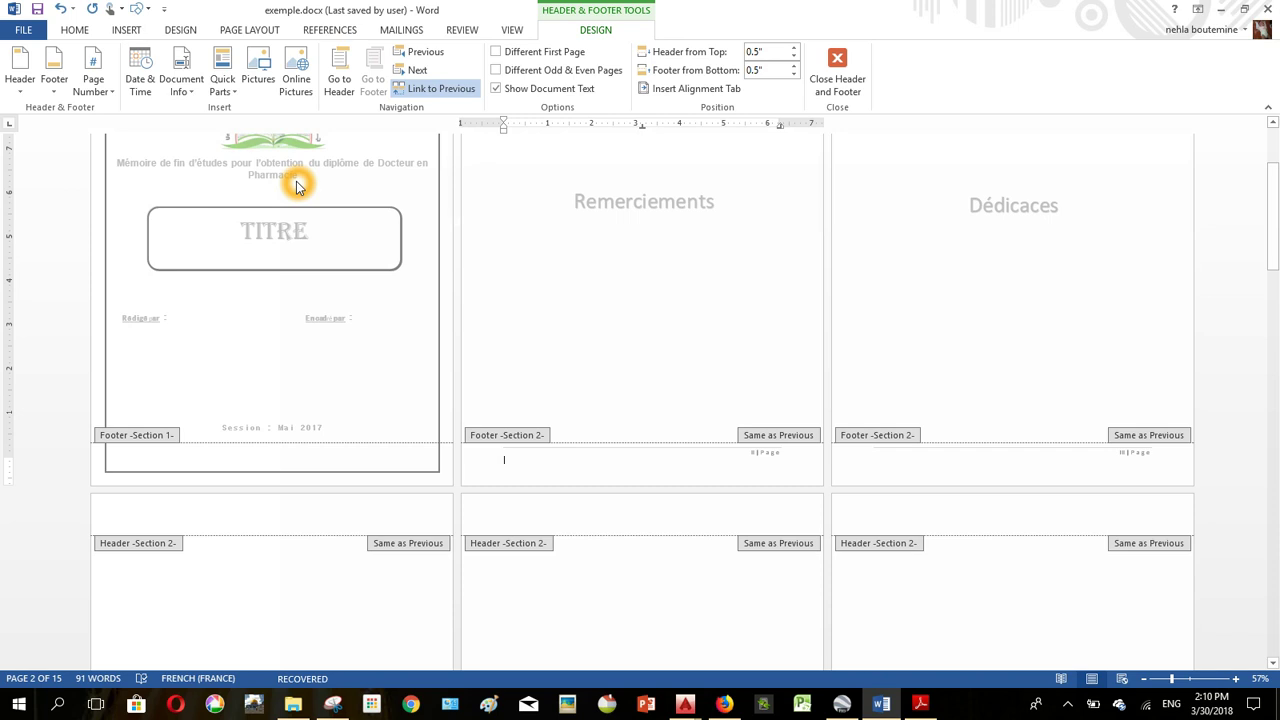
click(110, 88)
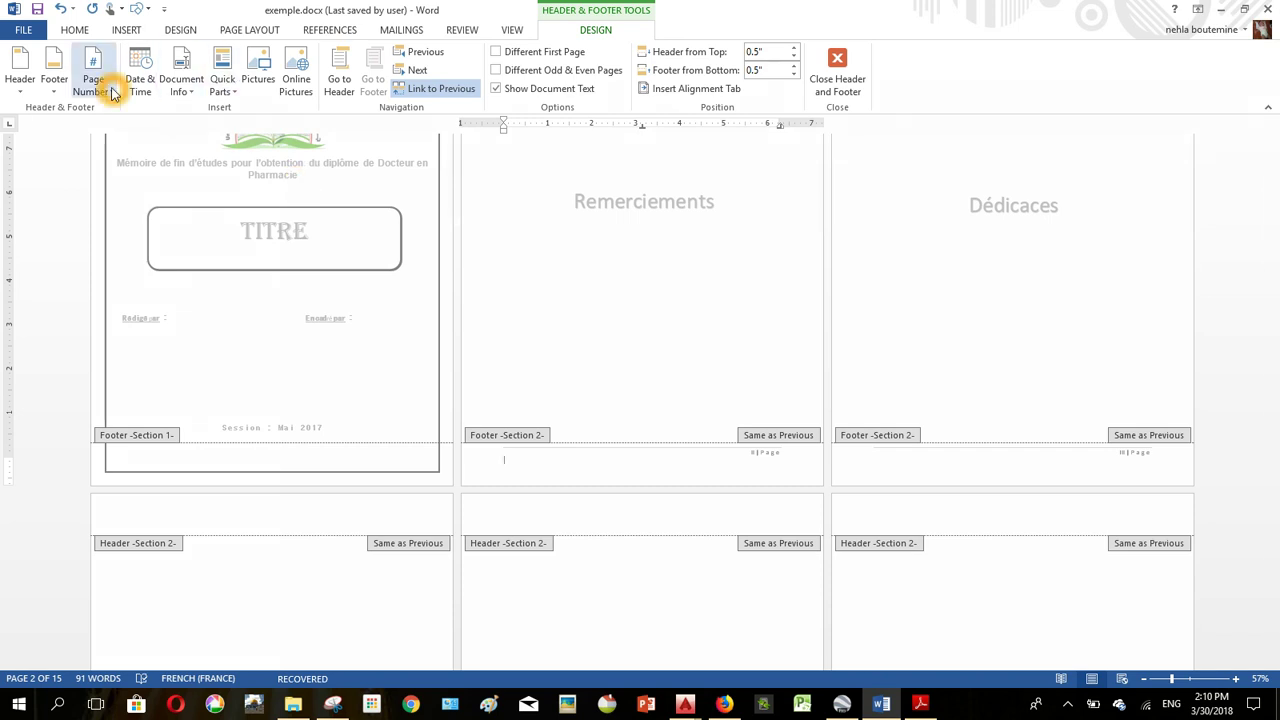
click(169, 189)
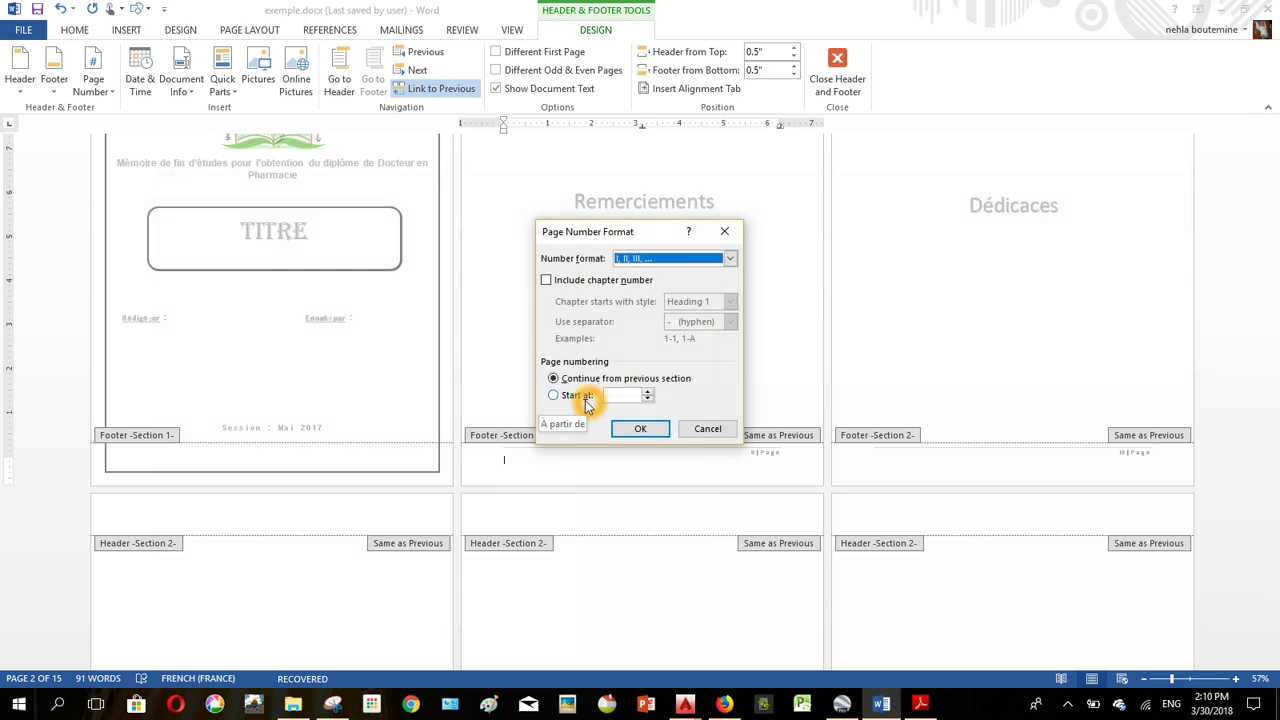
click(578, 398)
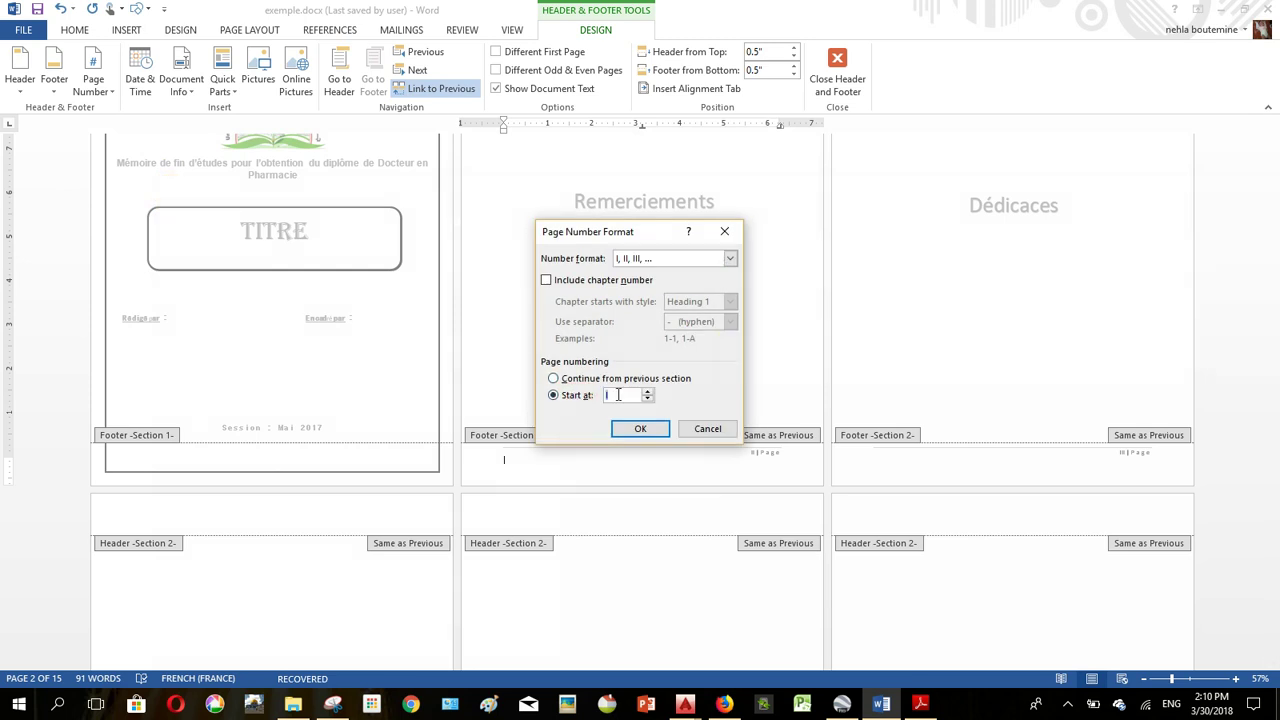
click(638, 428)
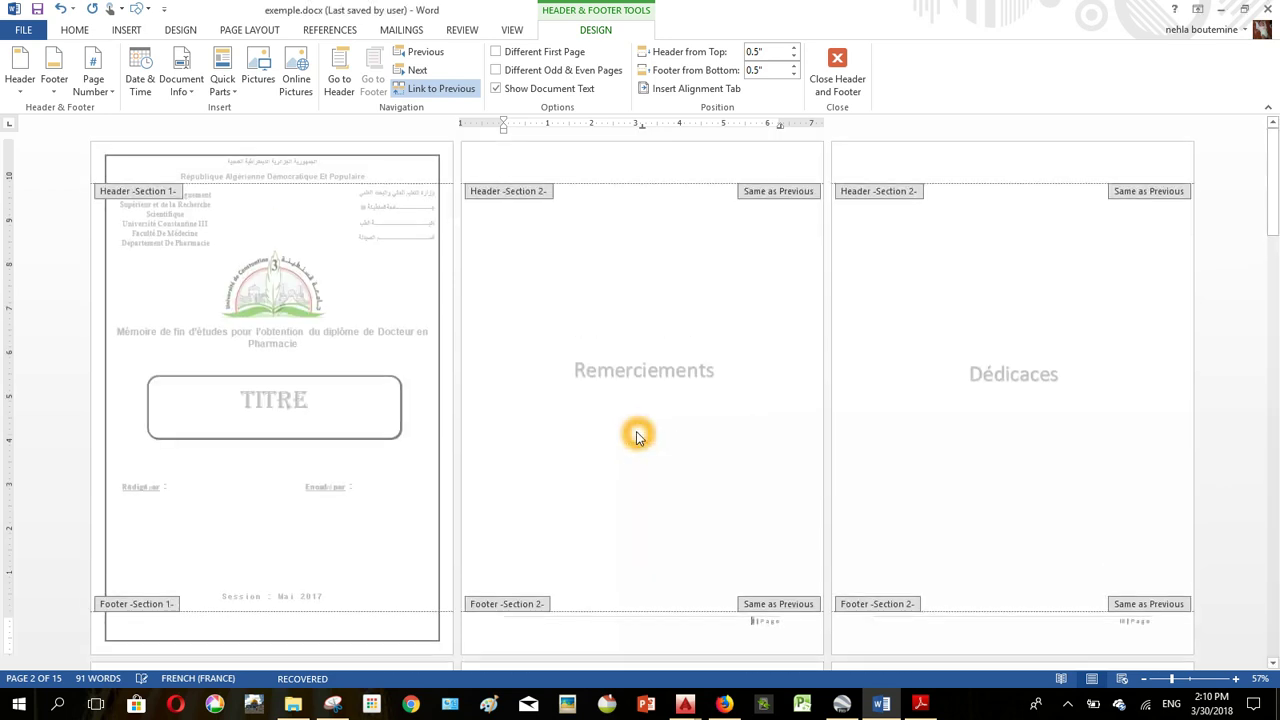
Leave header and footer editing and review the page numbers across all sections of the document.
middle_click(637, 435)
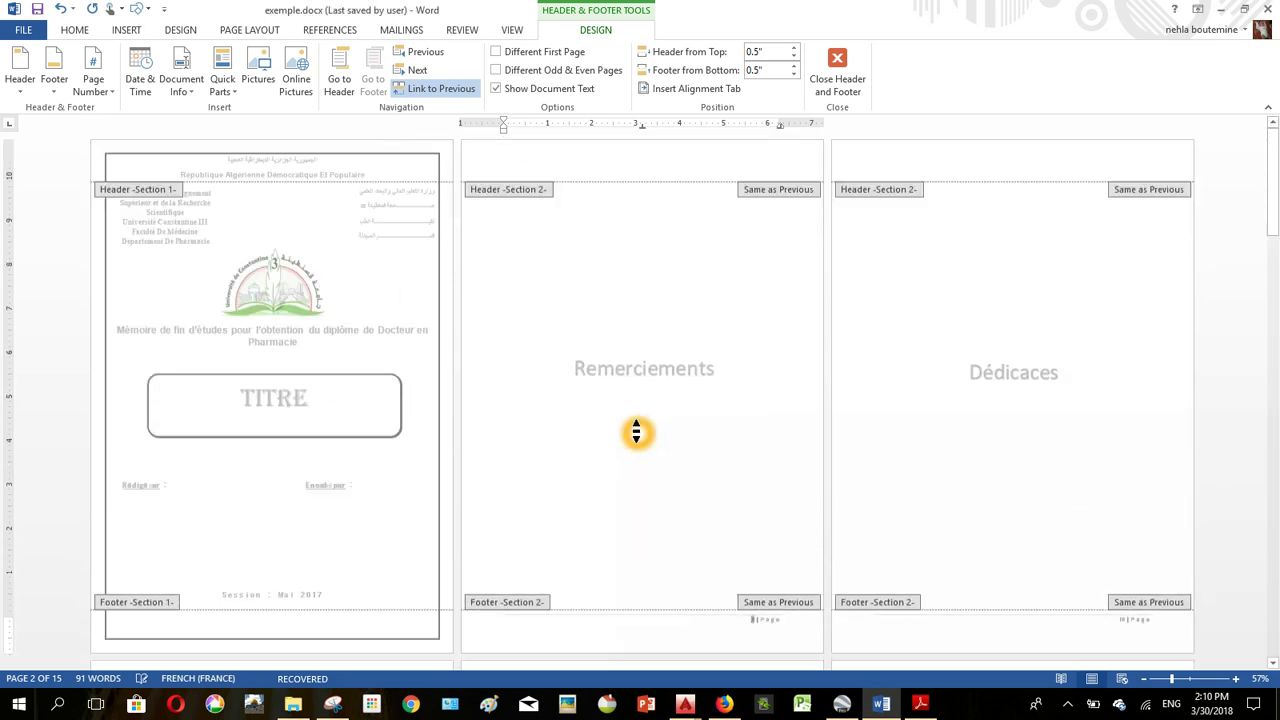
scroll(637, 433, down, 5)
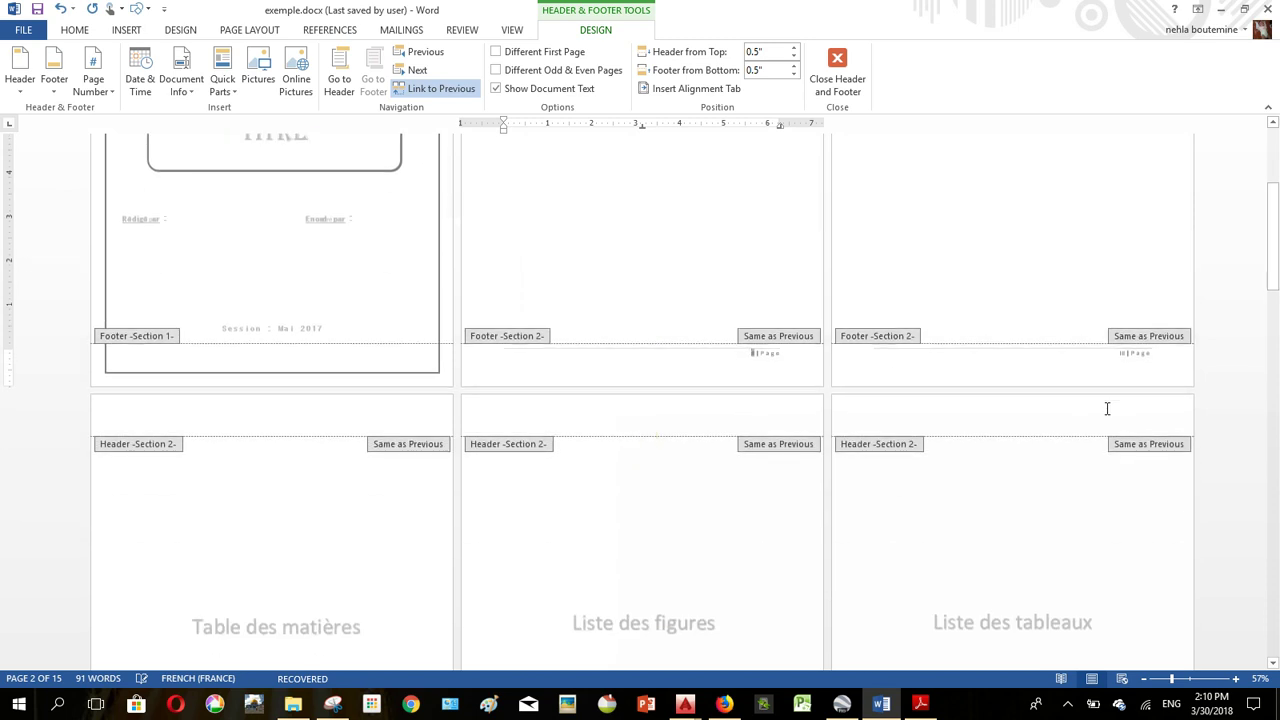
middle_click(485, 500)
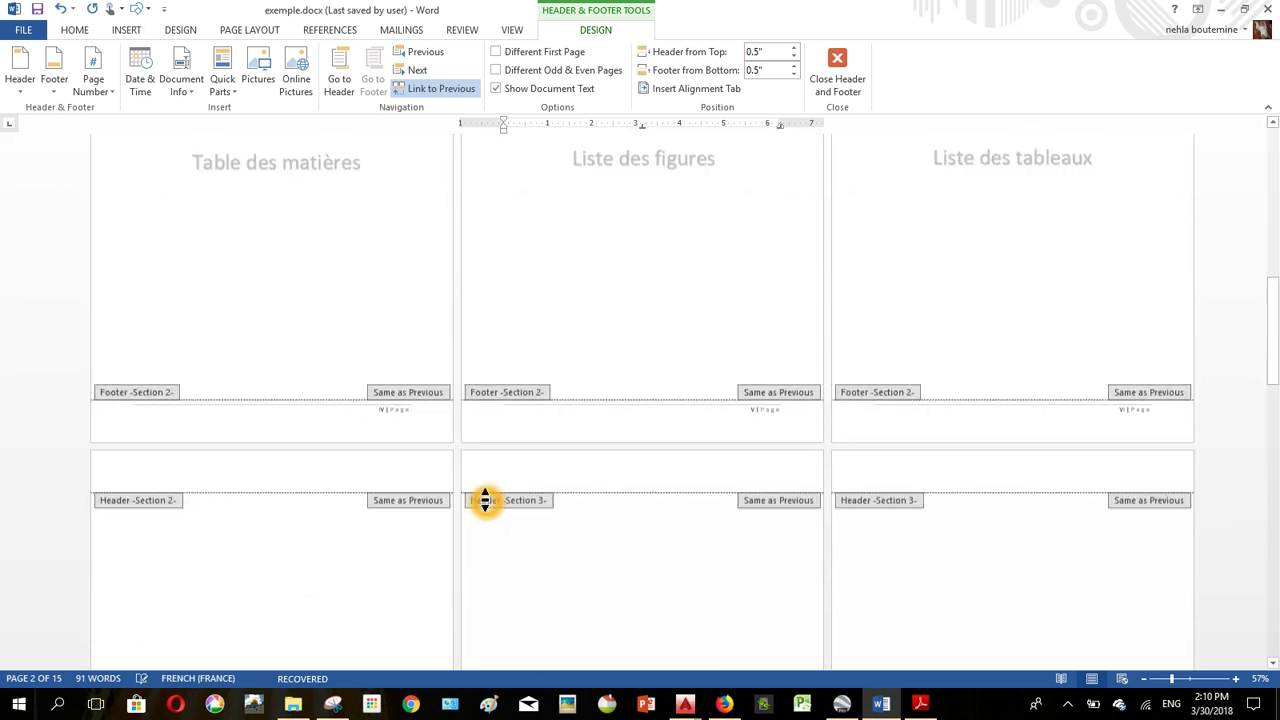
scroll(485, 500, up, 1)
double_click(609, 541)
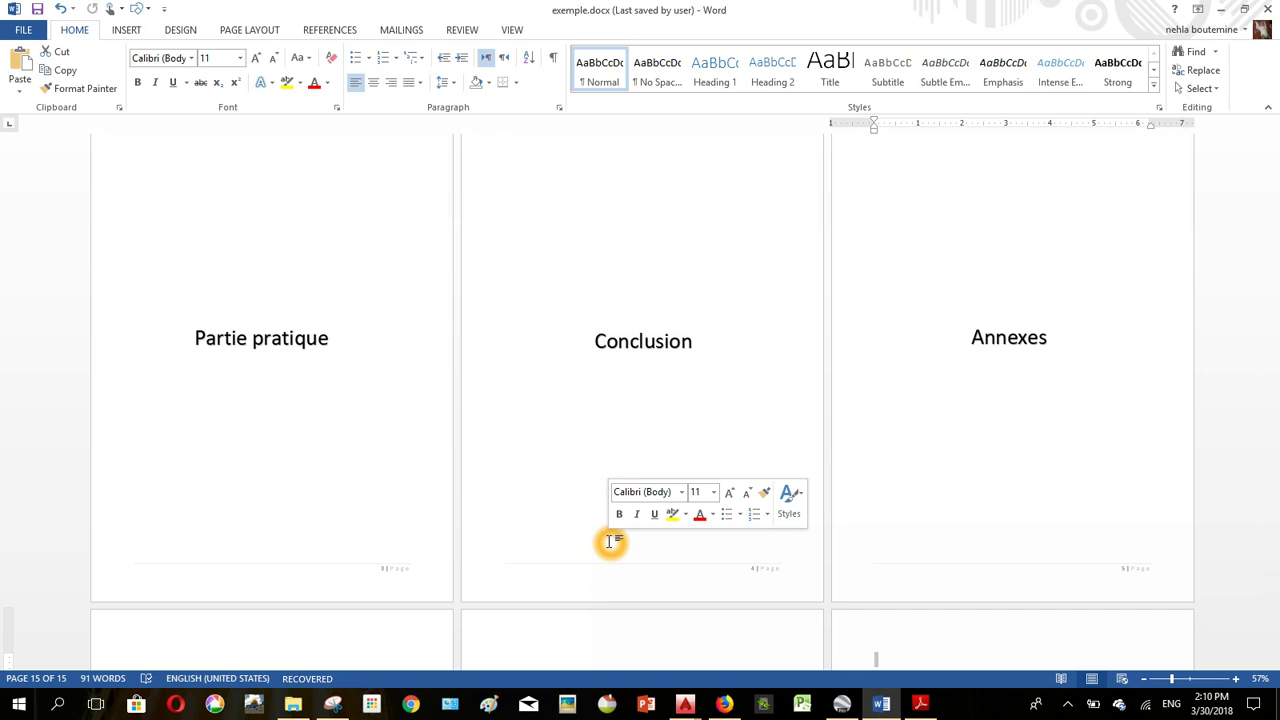
scroll(580, 316, up, 15)
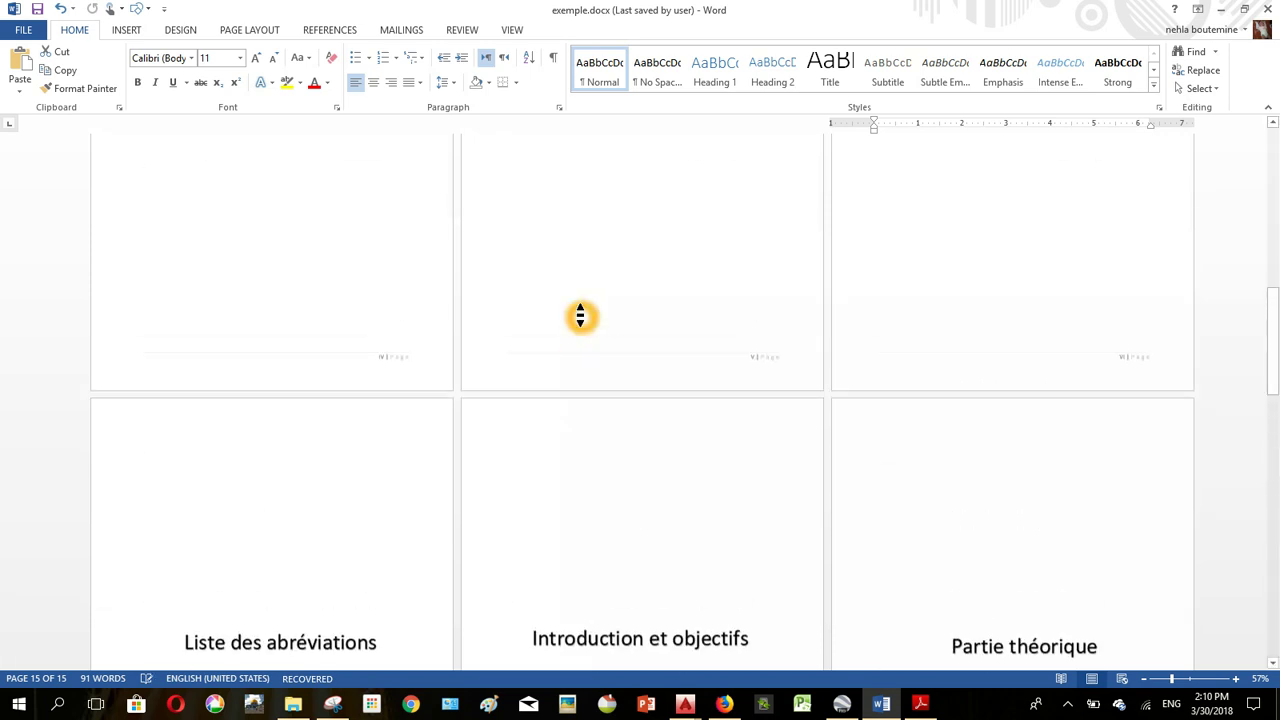
scroll(296, 259, up, 5)
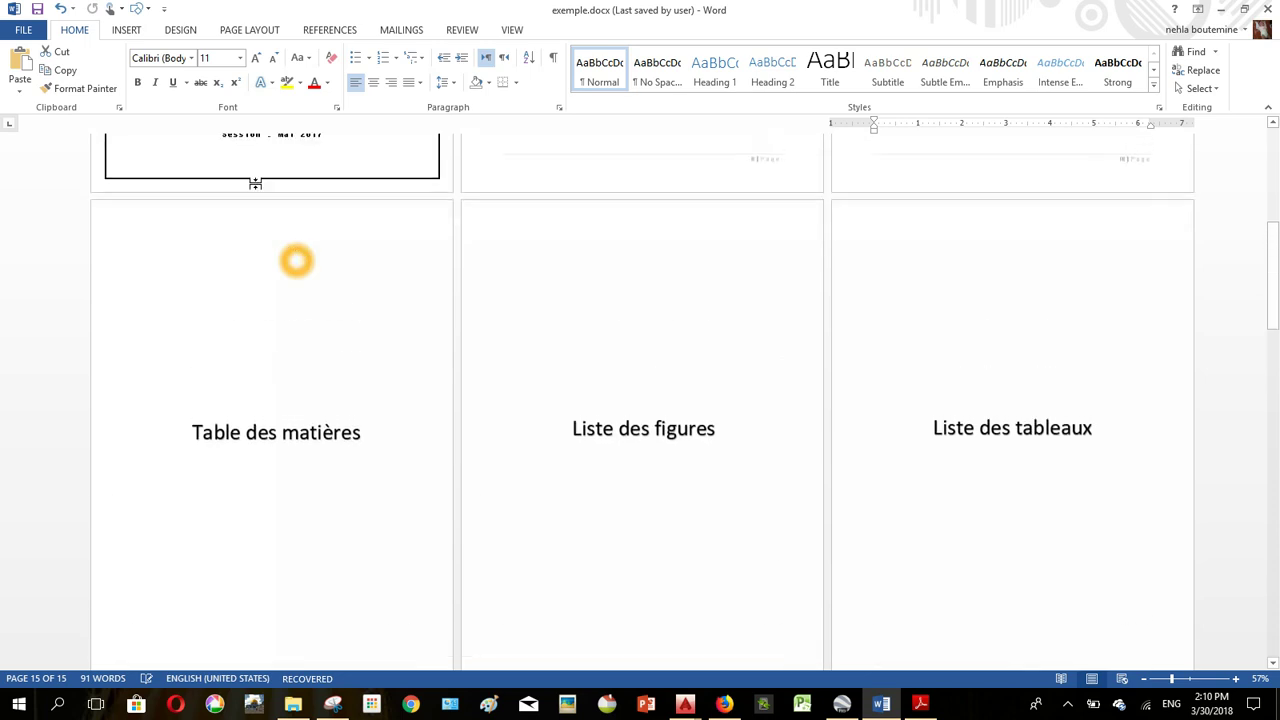
Examine the available fonts and the font size setting for the body text.
click(190, 60)
click(190, 60)
click(190, 60)
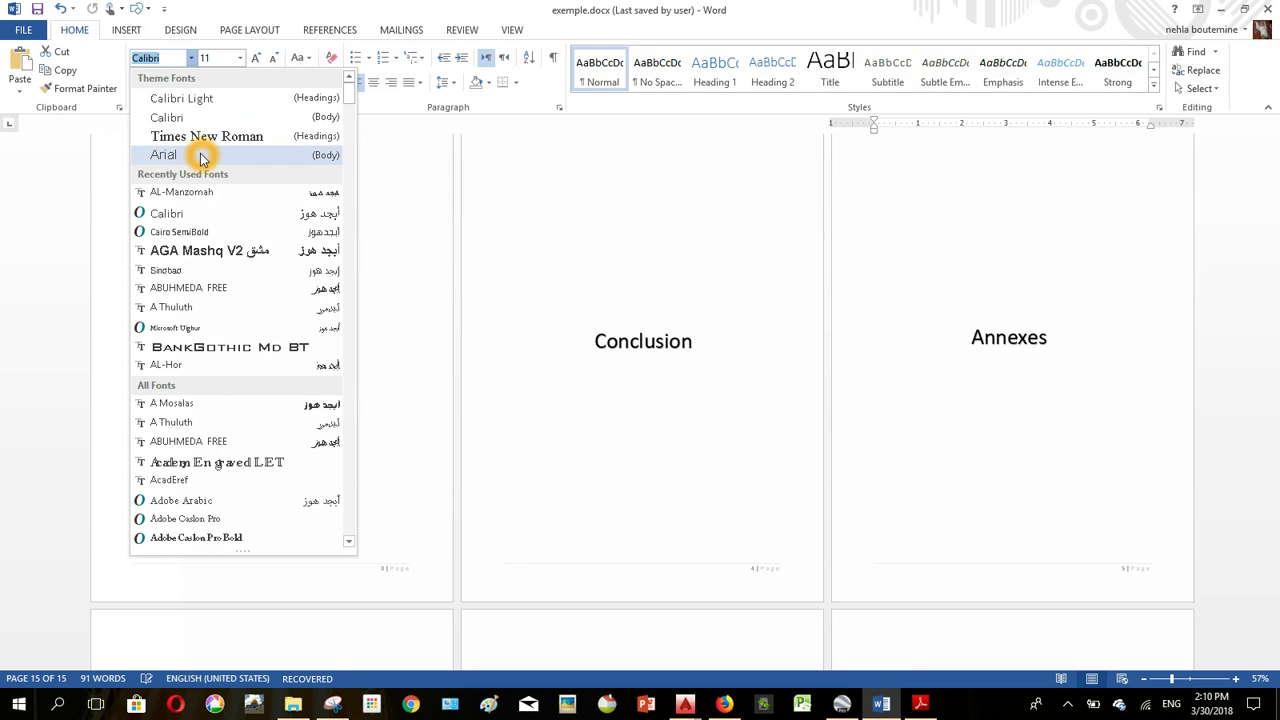
click(214, 58)
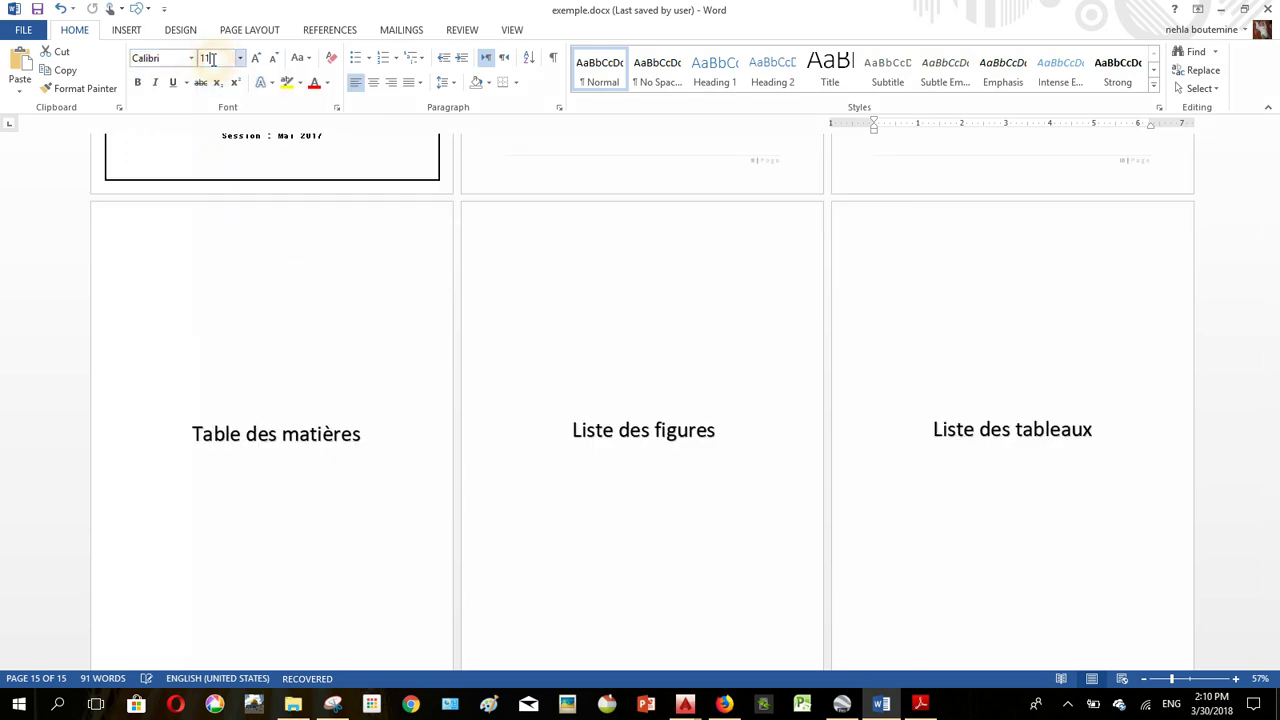
click(723, 329)
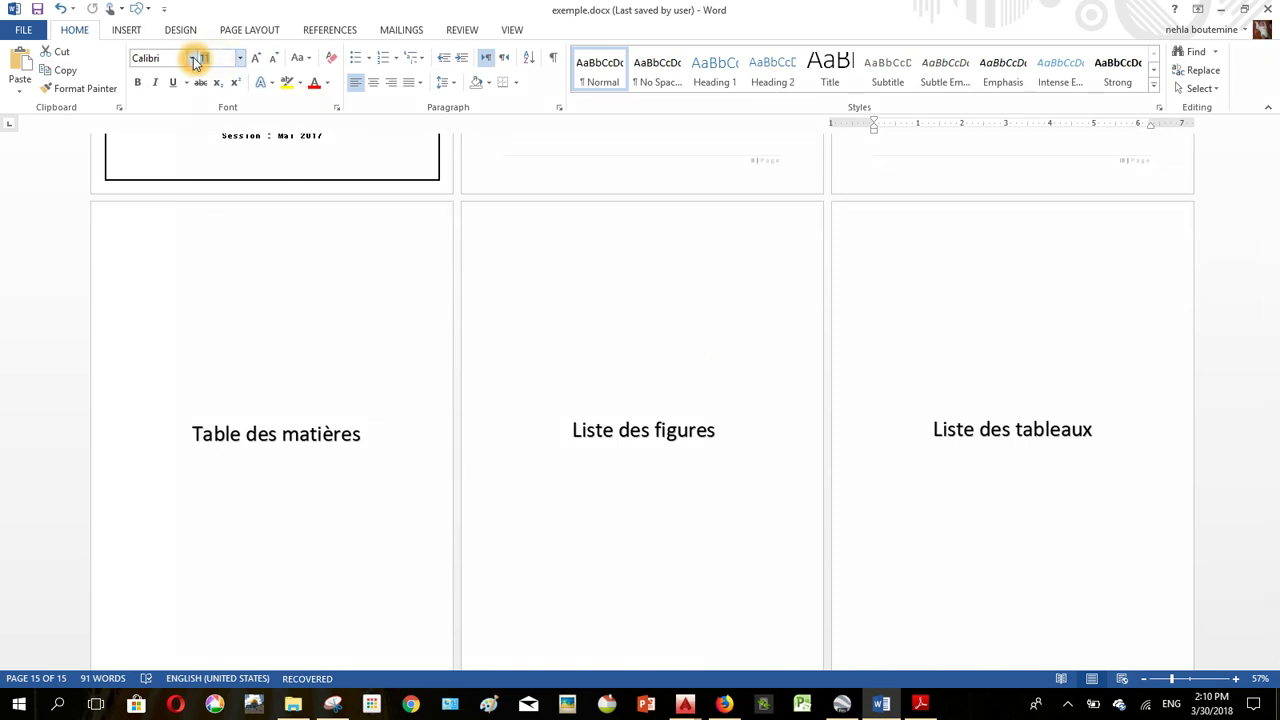
click(598, 215)
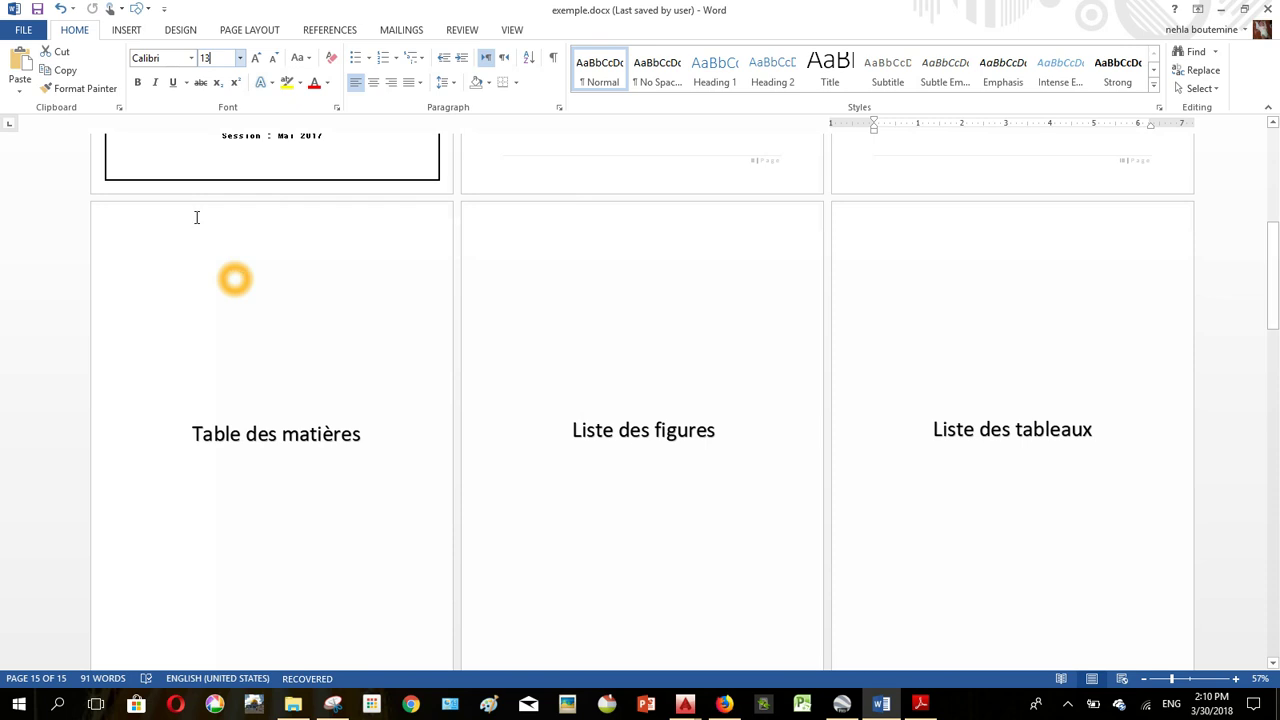
click(195, 58)
click(193, 58)
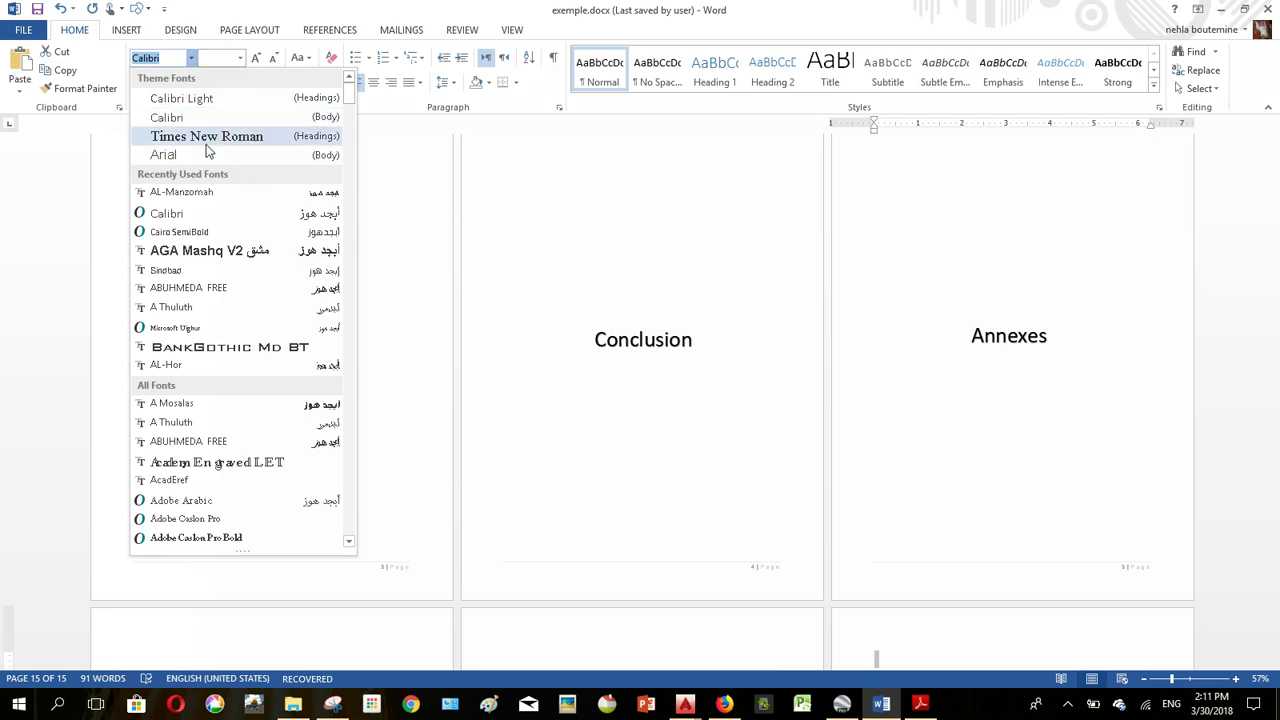
click(209, 163)
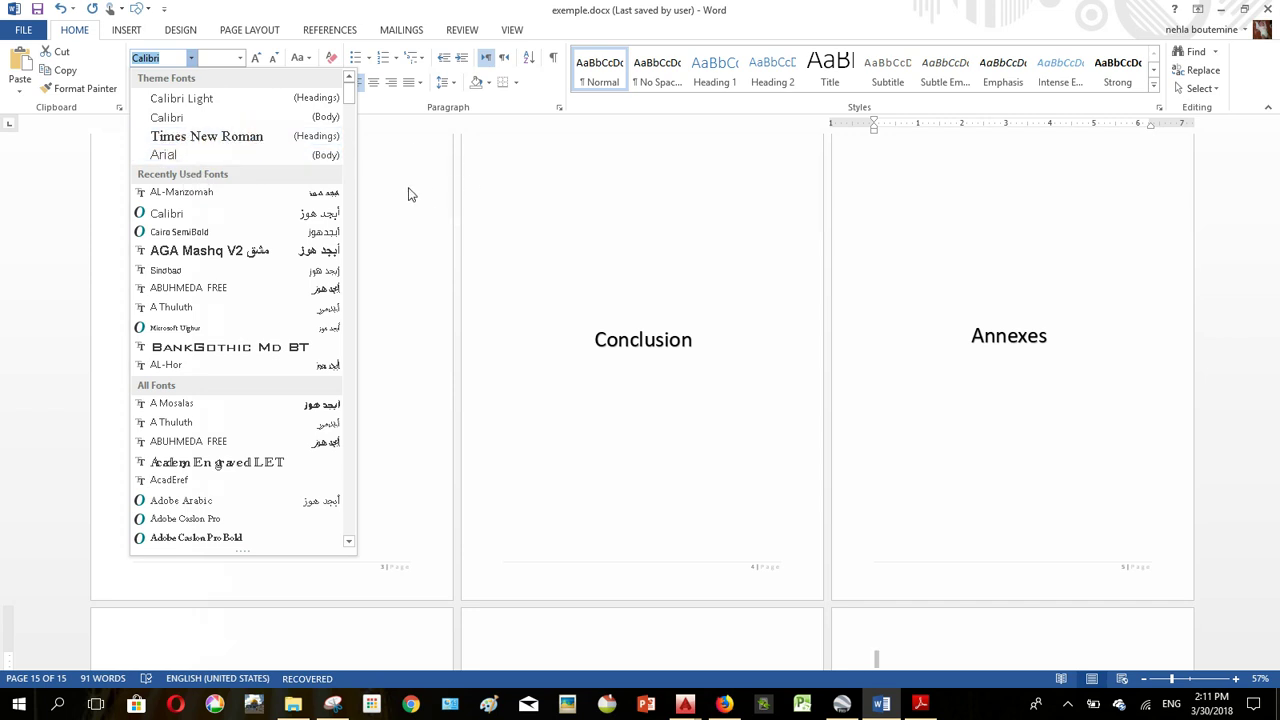
click(630, 290)
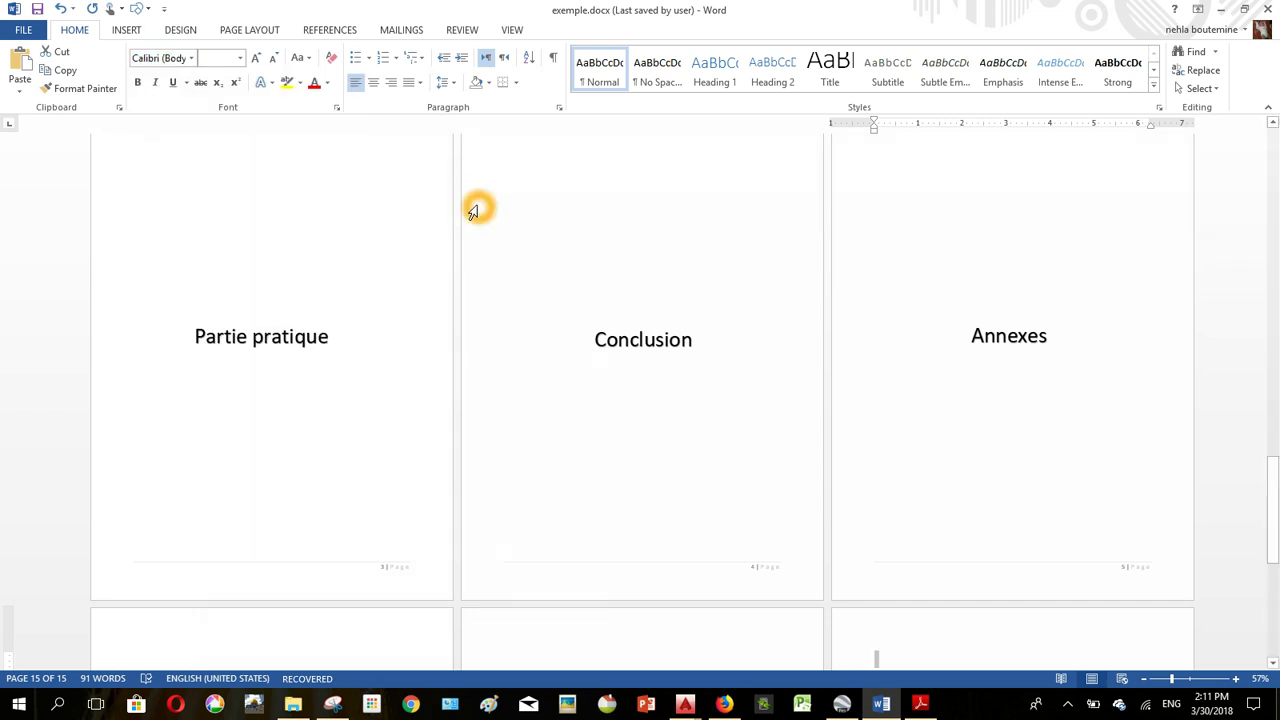
click(590, 158)
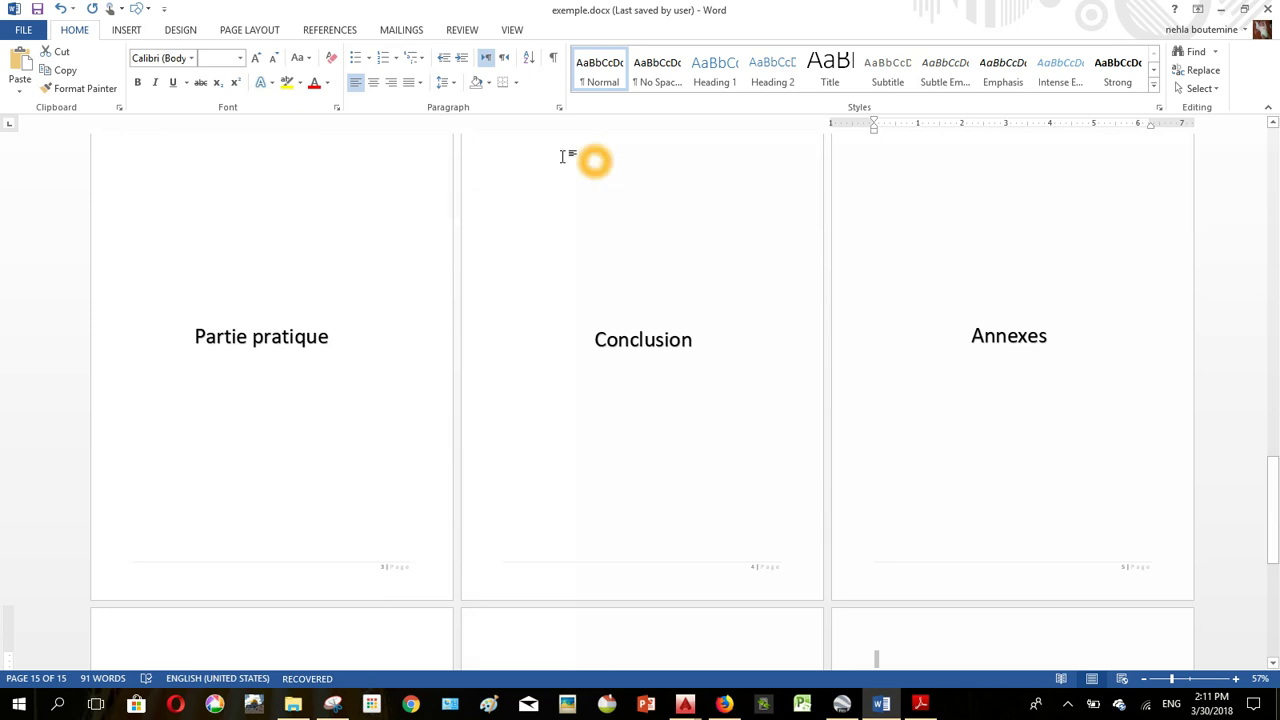
Examine the line spacing options for the paragraphs.
click(452, 85)
click(472, 142)
click(472, 148)
Enter two lines of random sample text above the Annexes title.
scroll(577, 200, up, 2)
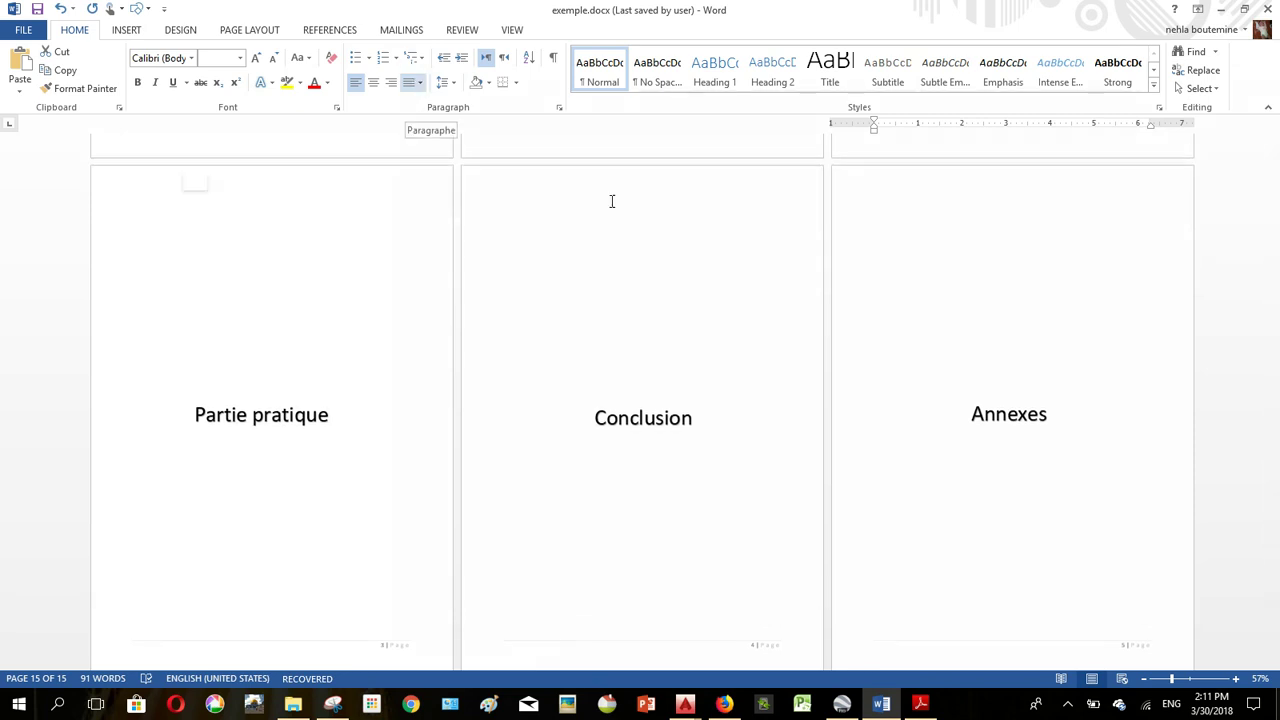
click(575, 233)
text(/,mnfdsa ,jbf\)
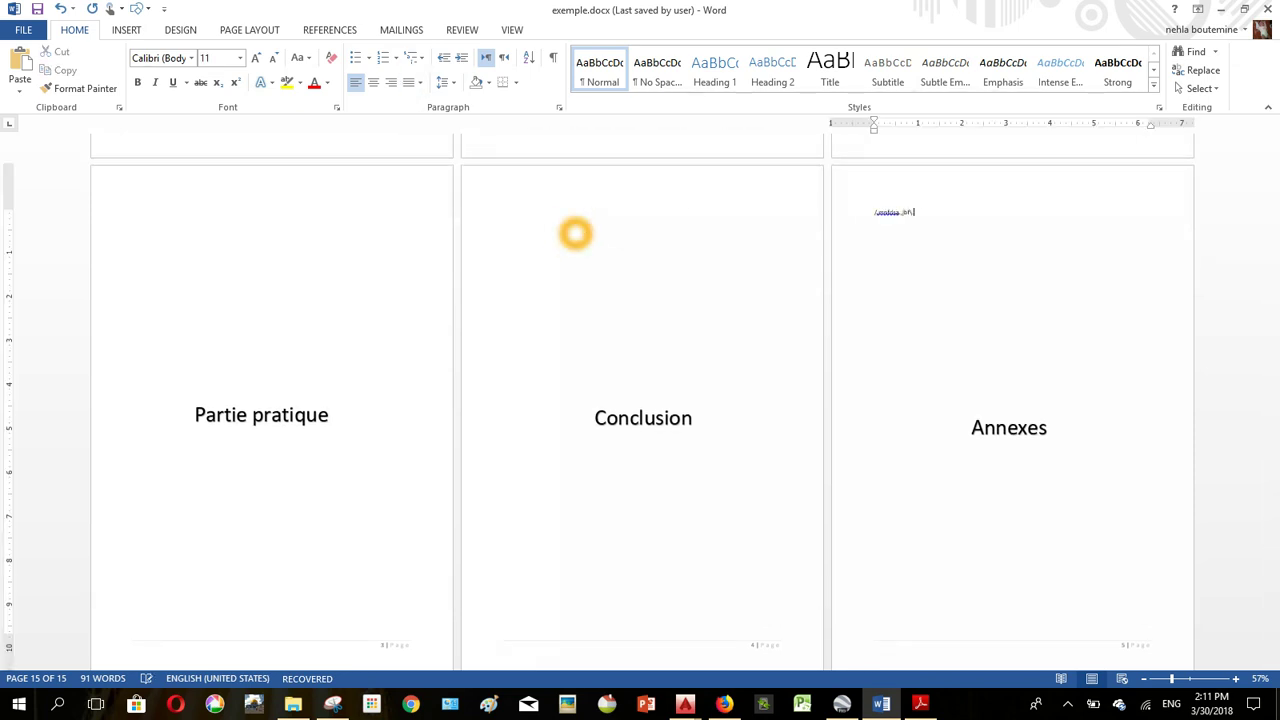
text(,bsdjvf,sdmbjv)
key(Return)
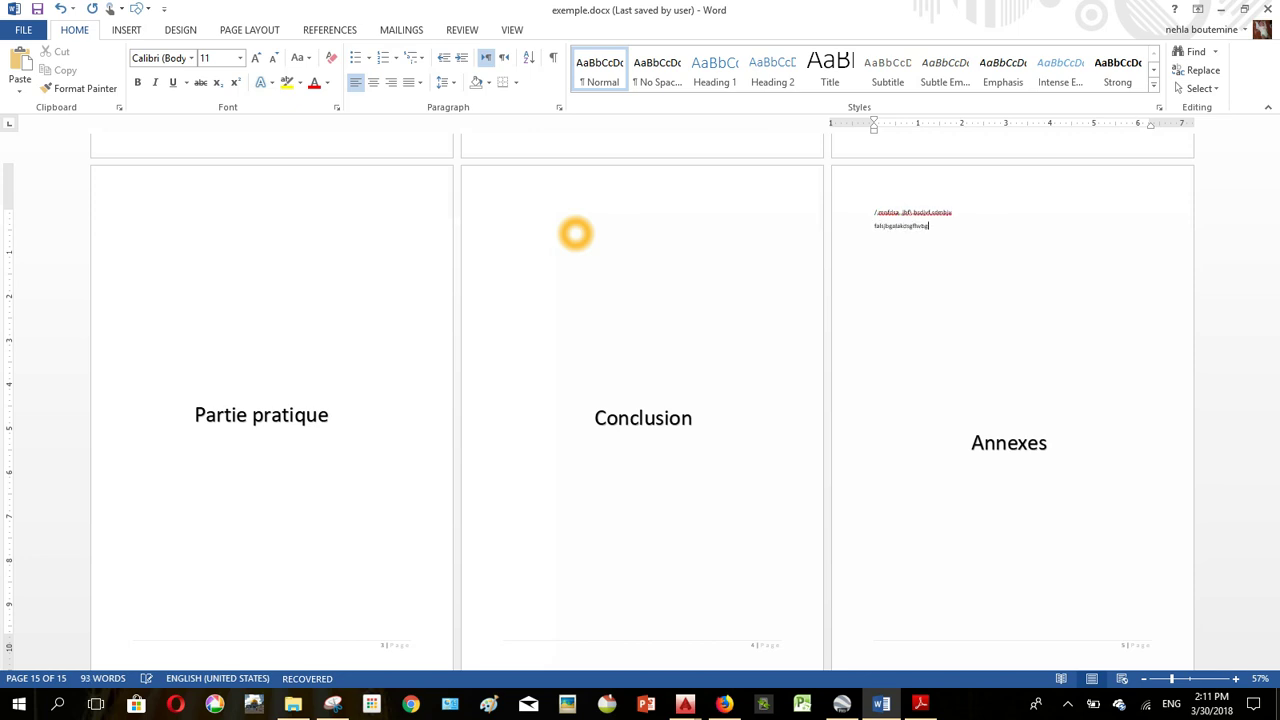
Select the random sample text, including its two typed lines, and apply left-to-right text direction.
key(shift+Up)
key(shift+Up)
key(shift+Up)
key(shift+Up)
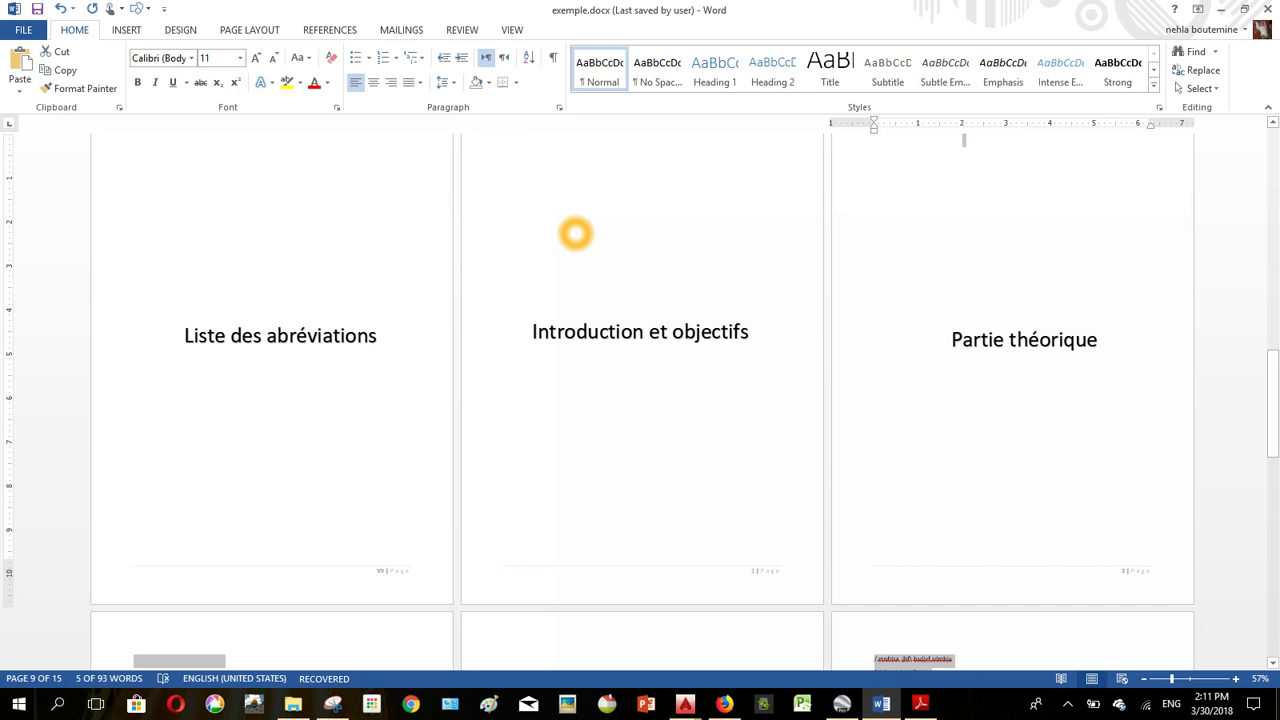
scroll(672, 318, down, 3)
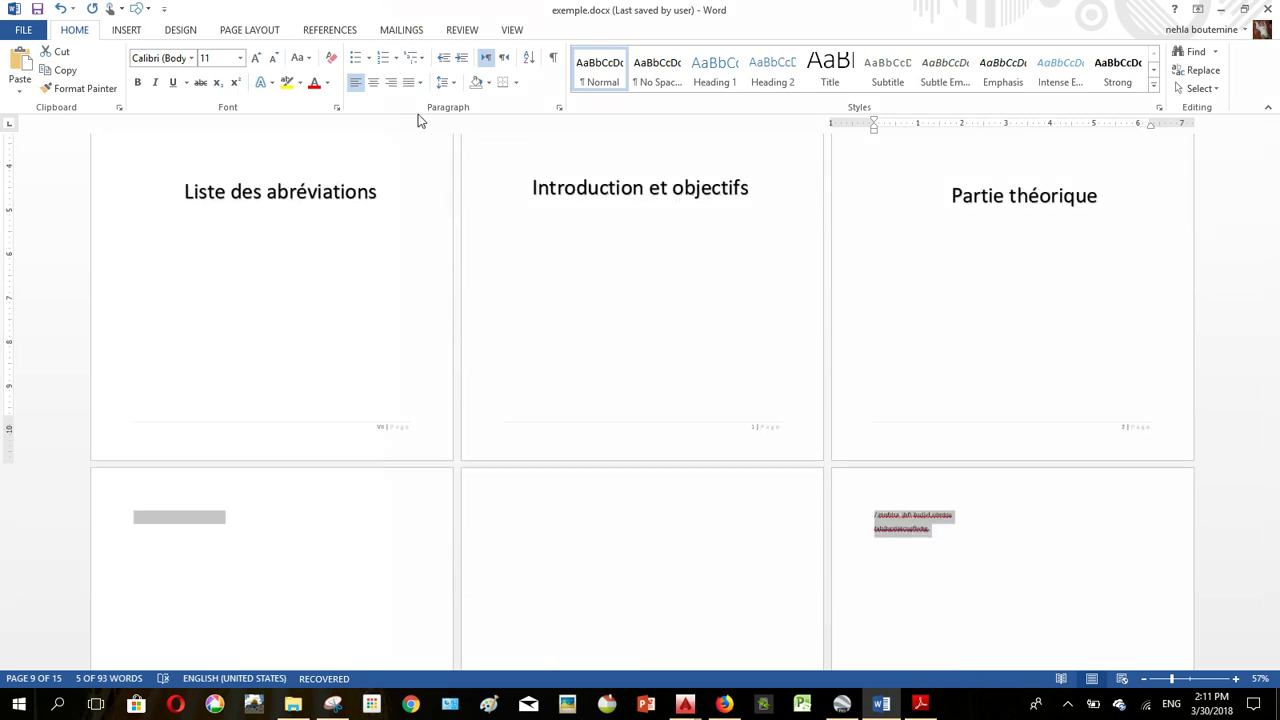
click(487, 60)
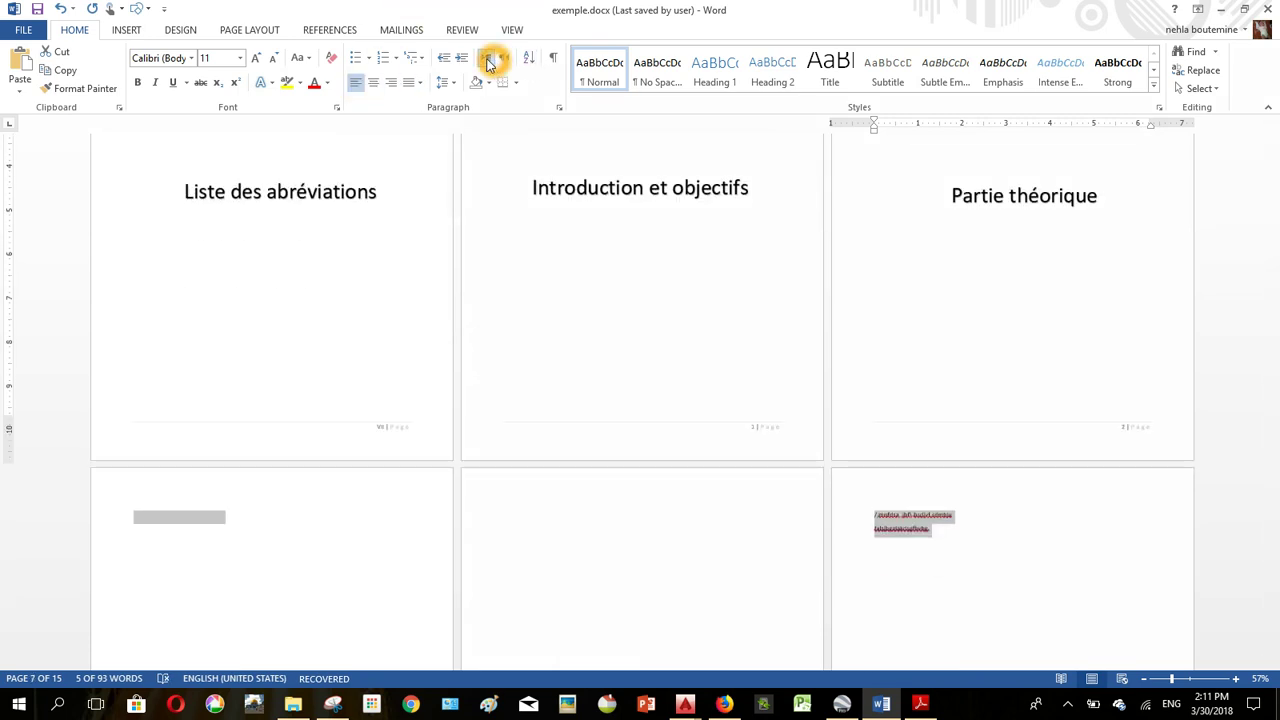
click(487, 62)
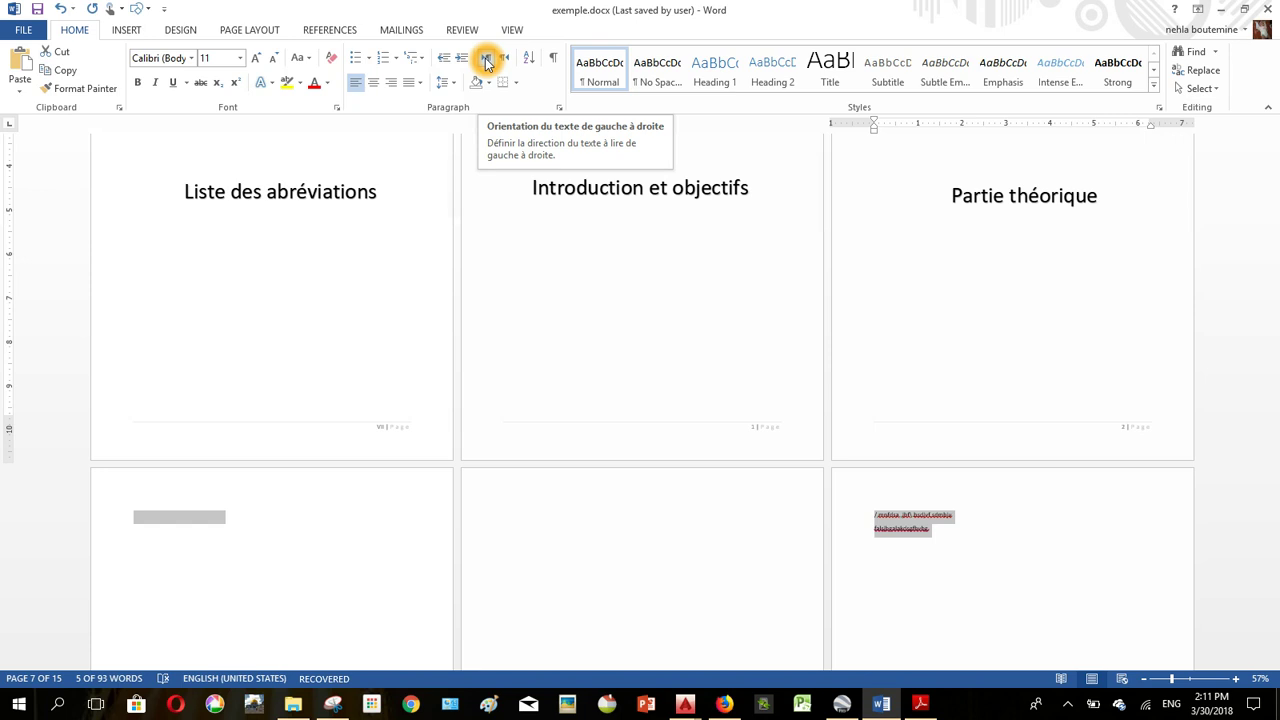
Justify the selected sample text with the plain Justify option and clear the selection.
click(419, 83)
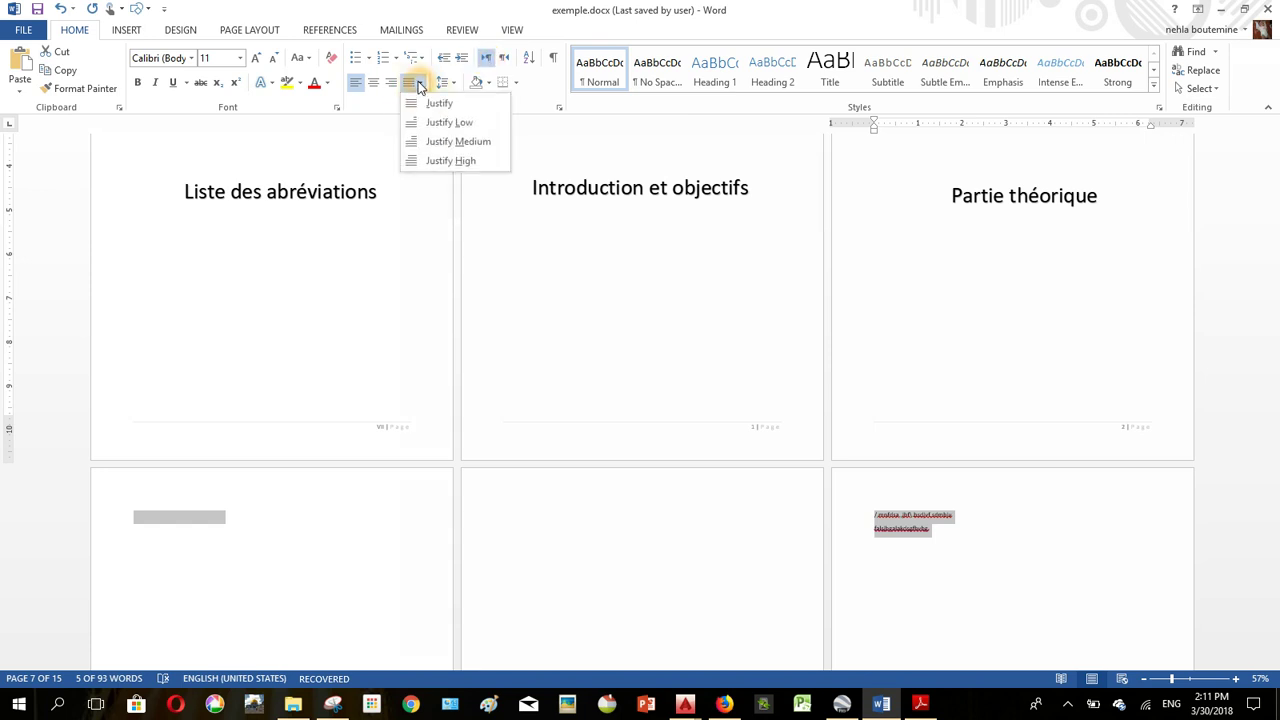
click(433, 107)
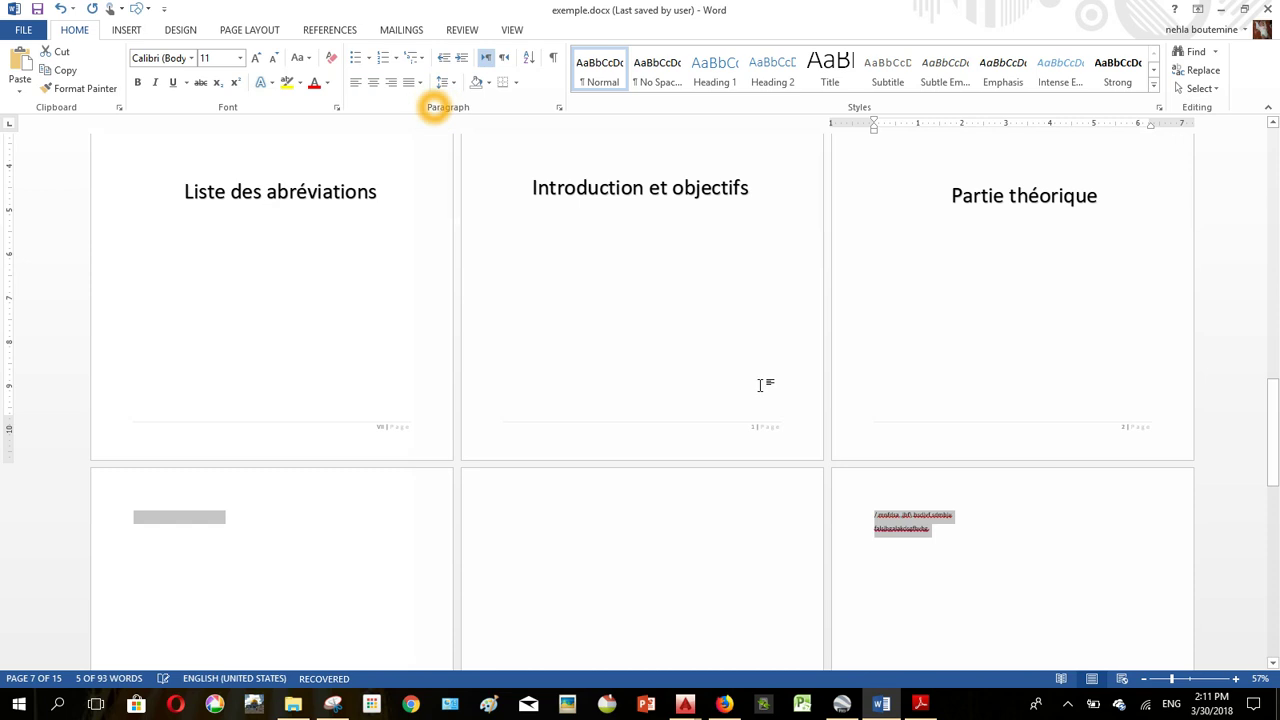
click(911, 604)
click(890, 515)
click(903, 645)
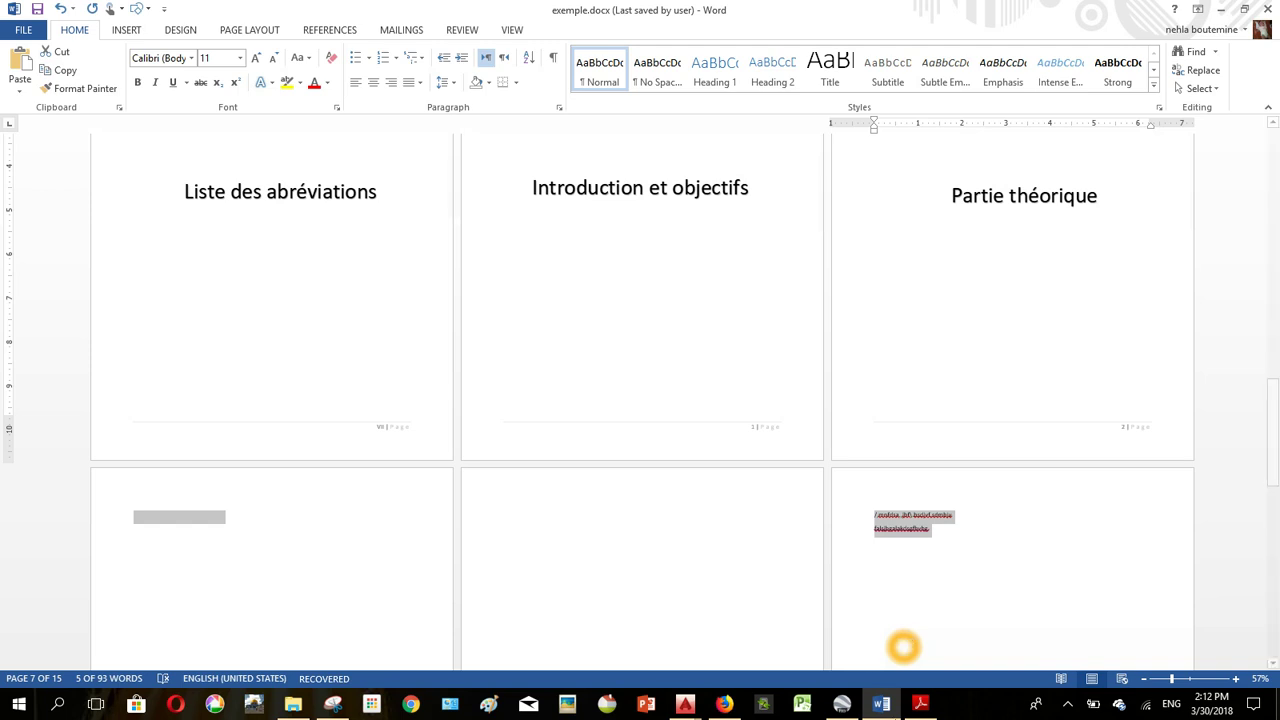
click(1095, 553)
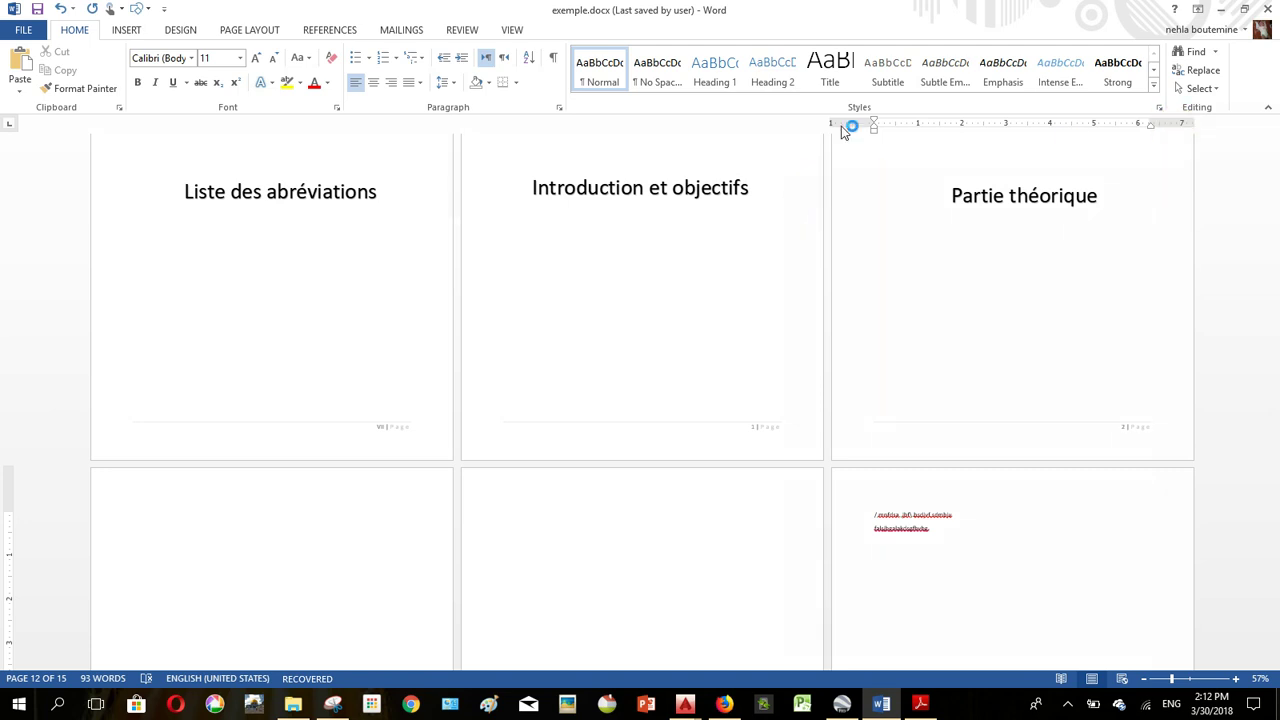
Set the current section's page margins to 2 cm for top and bottom and 3 cm for left and right.
double_click(866, 124)
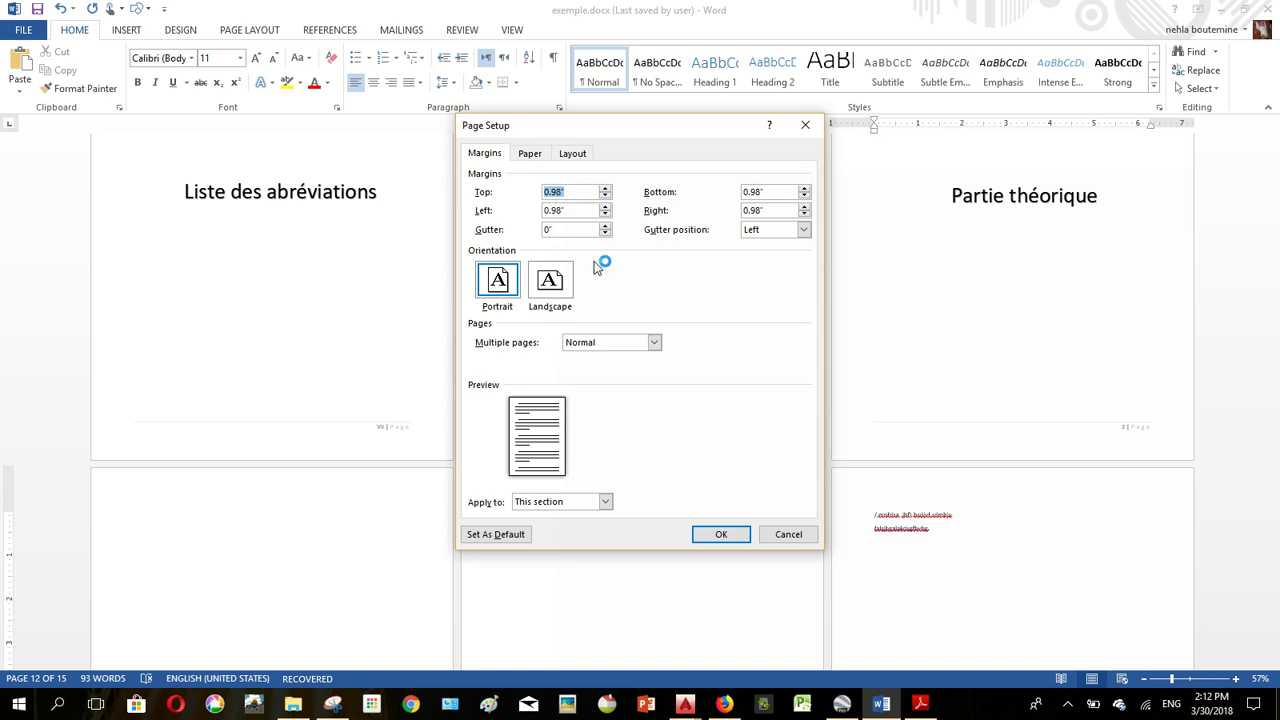
double_click(573, 189)
text(2cm)
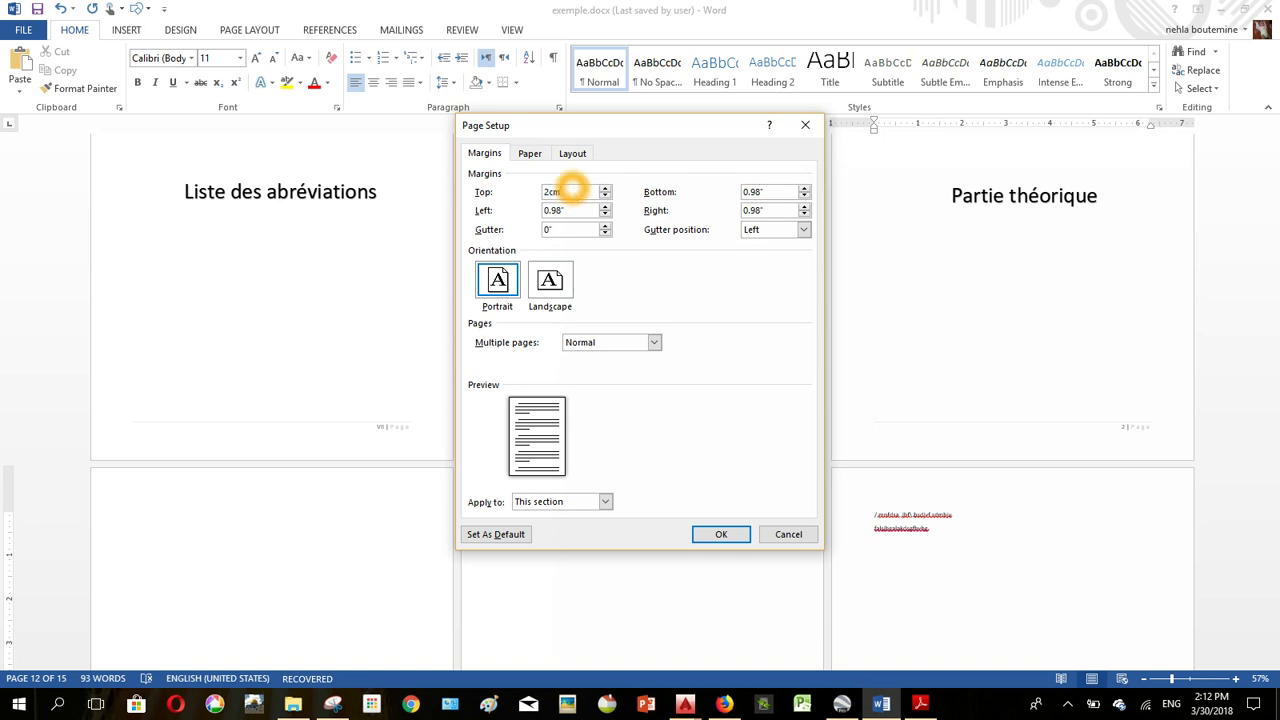
key(Tab)
text(2)
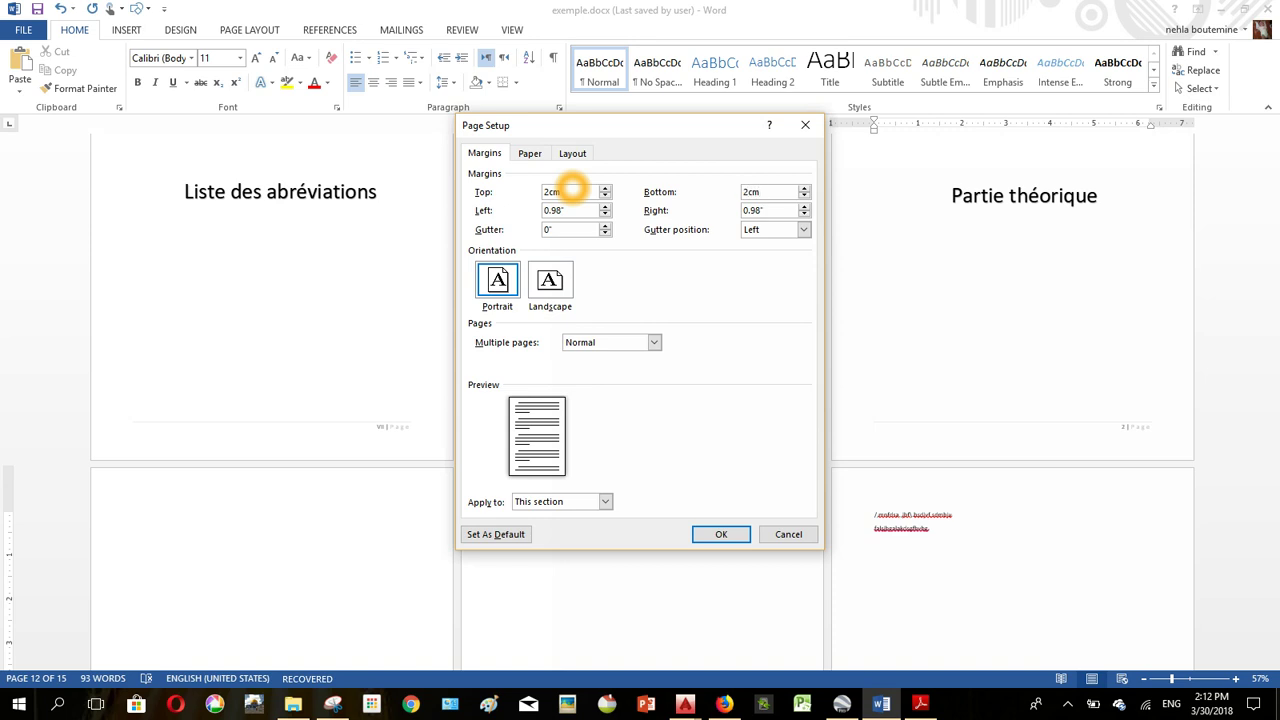
key(Tab)
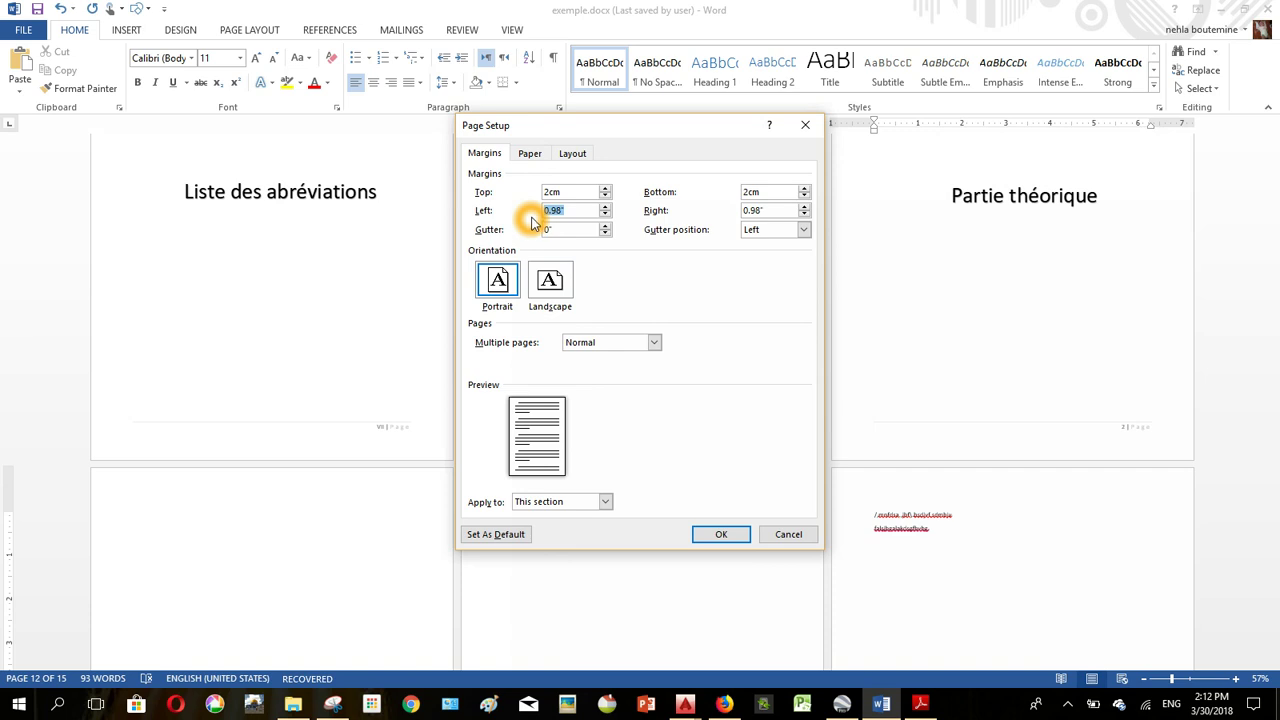
text(3cm)
key(Tab)
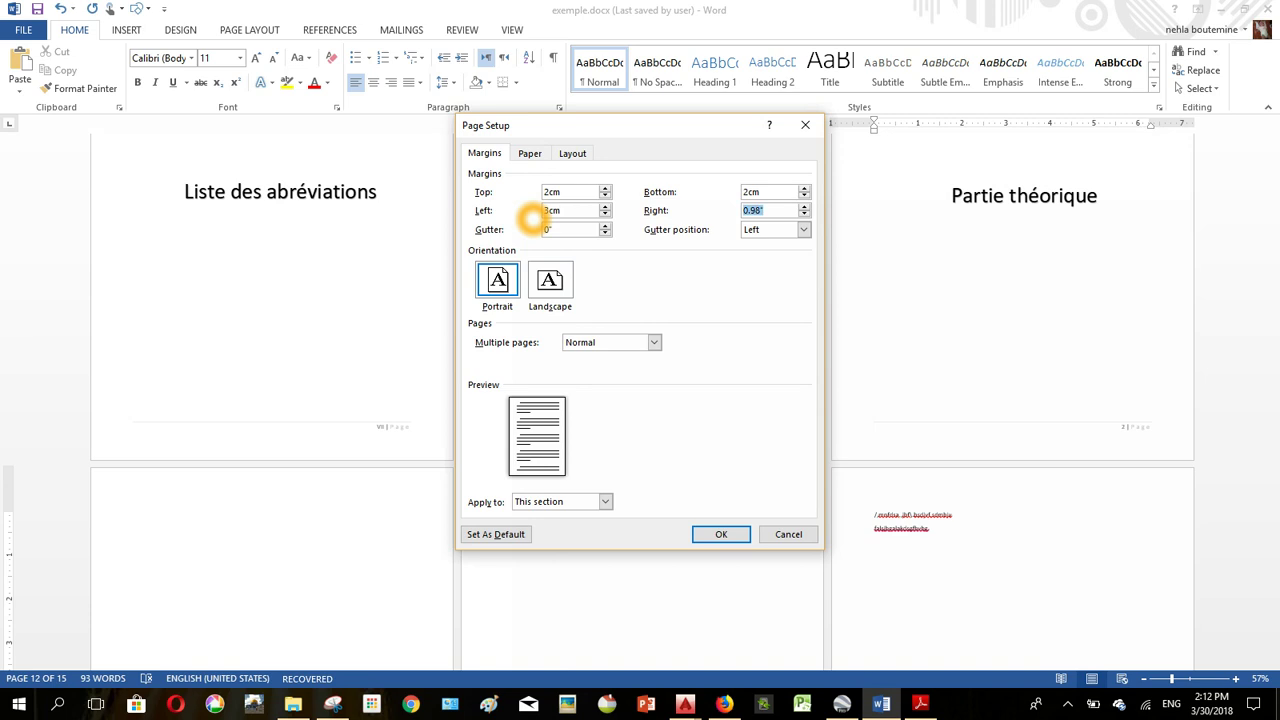
text(3cm)
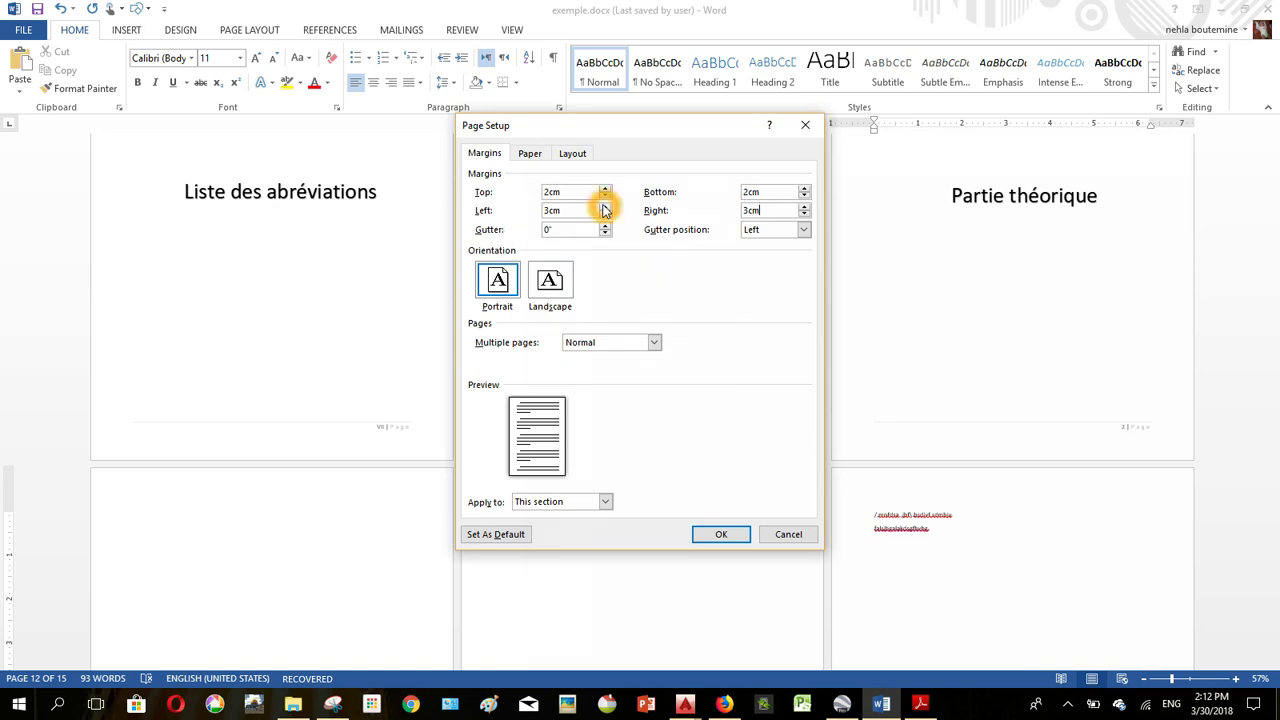
click(729, 535)
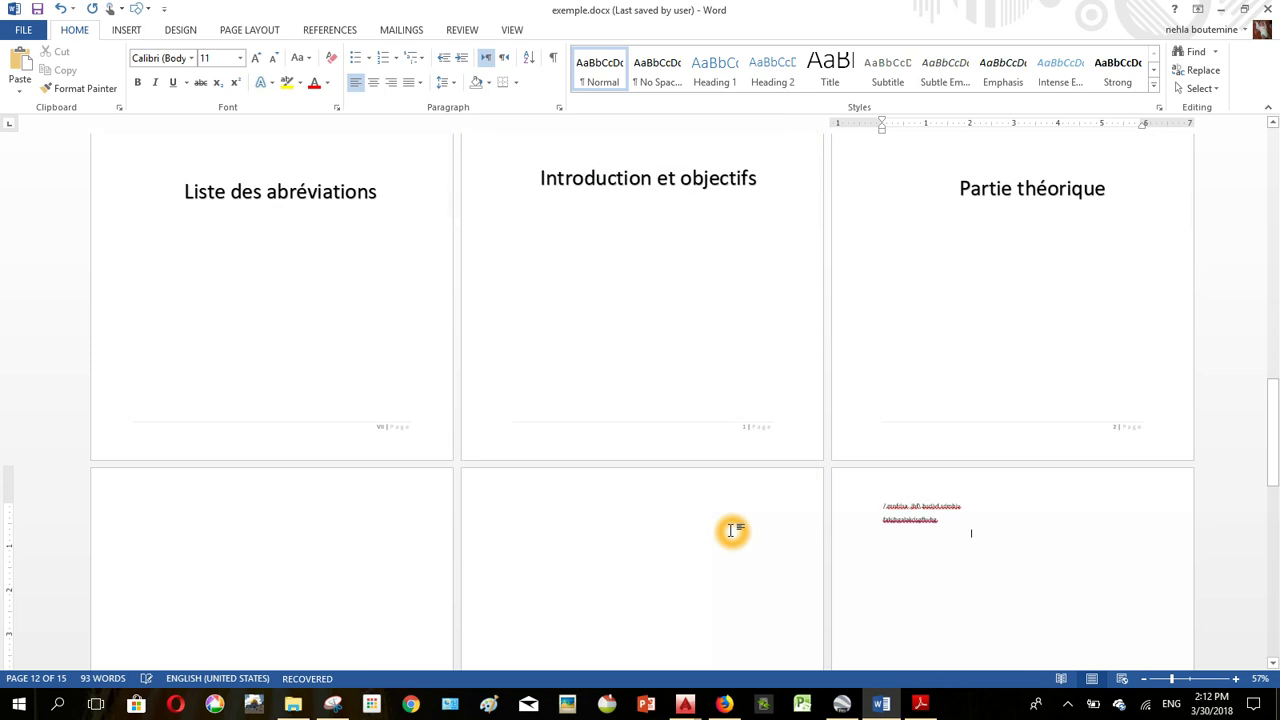